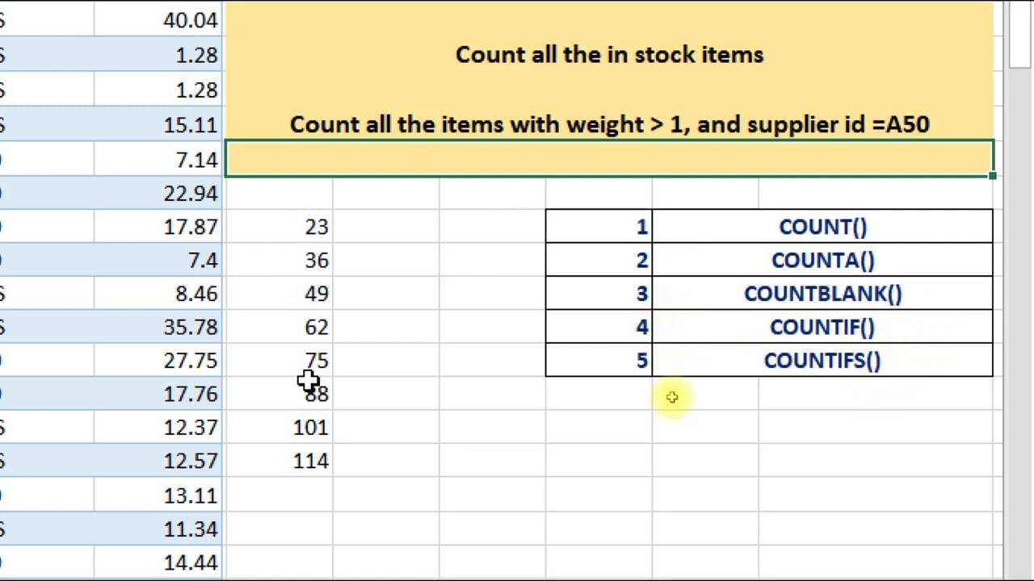
# Step: Select the empty cell below 114 in column K for a new formula
pyautogui.click(304, 483)
pyautogui.write('=')
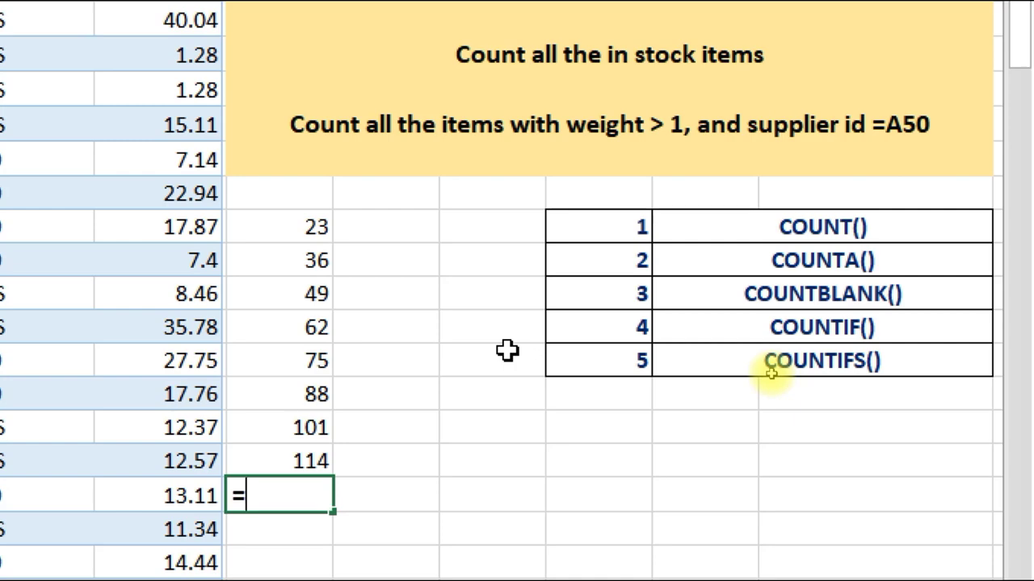
# Step: Enter =COUNT(K9:K16) beneath the number list, returning 8
pyautogui.write('C')
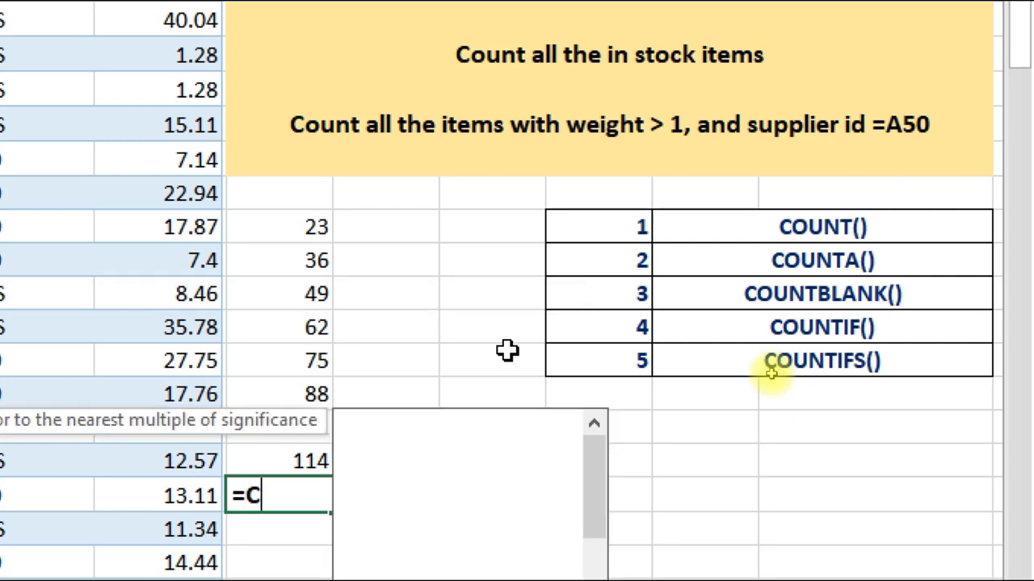
pyautogui.write('OUN')
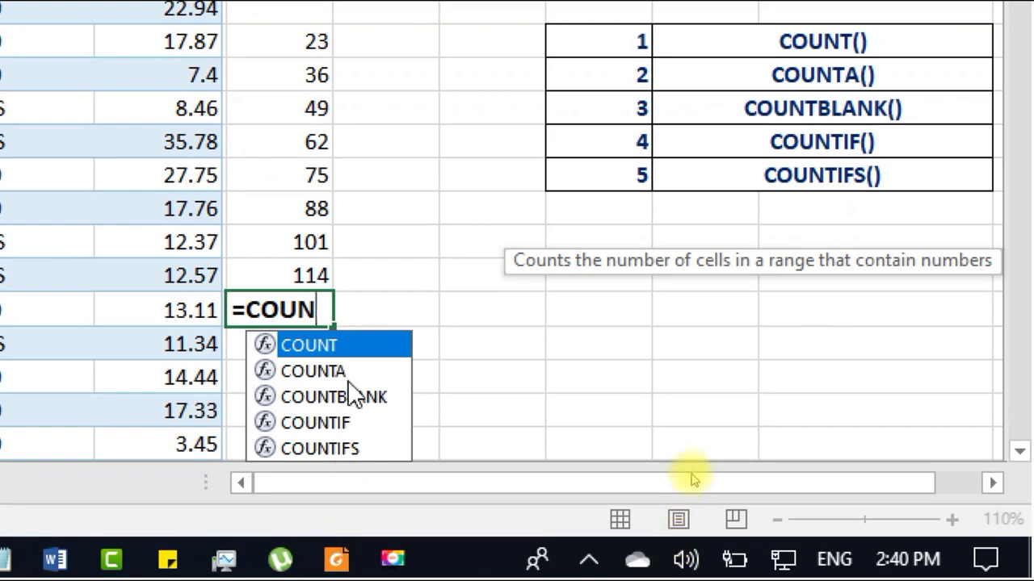
pyautogui.doubleClick(344, 344)
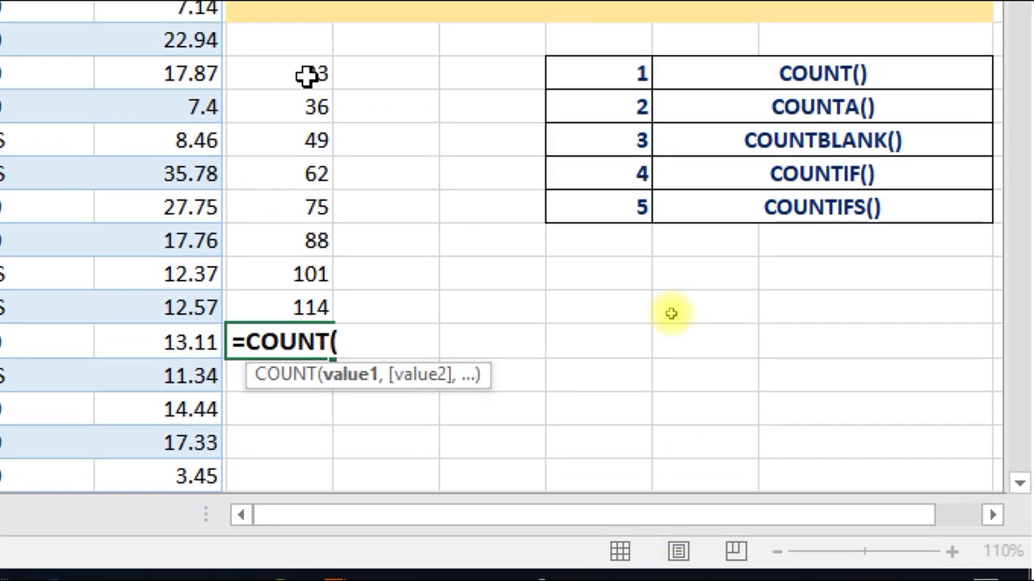
pyautogui.moveTo(307, 75); pyautogui.dragTo(295, 308)
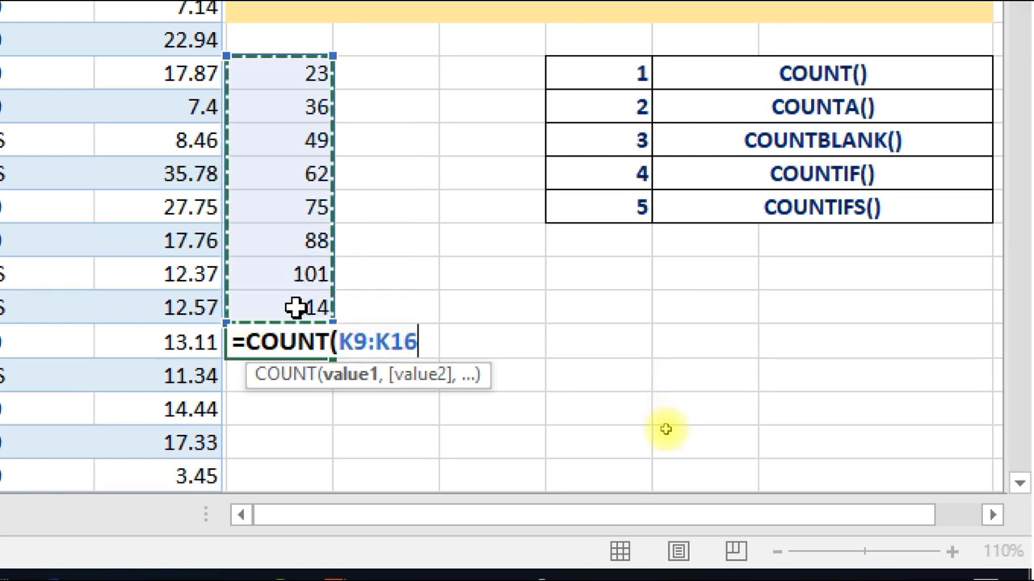
pyautogui.write(')')
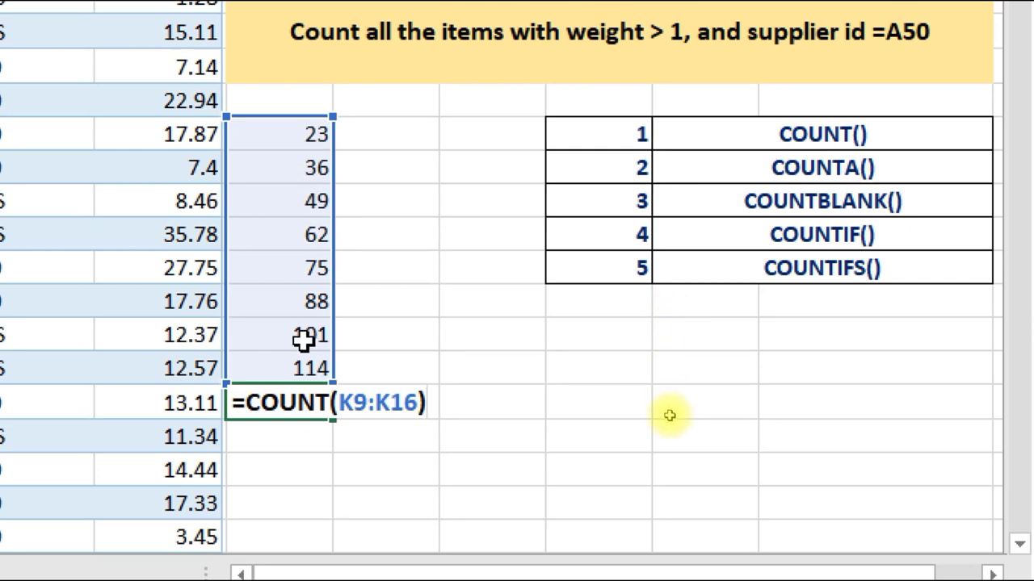
pyautogui.press('Return')
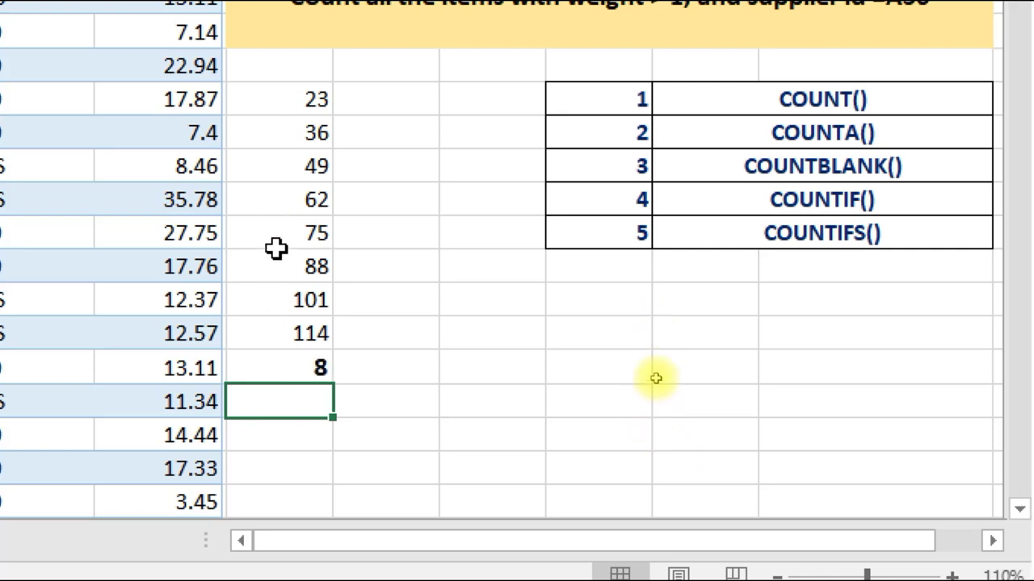
# Step: Replace 49 with A and 88 with B so the COUNT result drops to 6
pyautogui.click(277, 167)
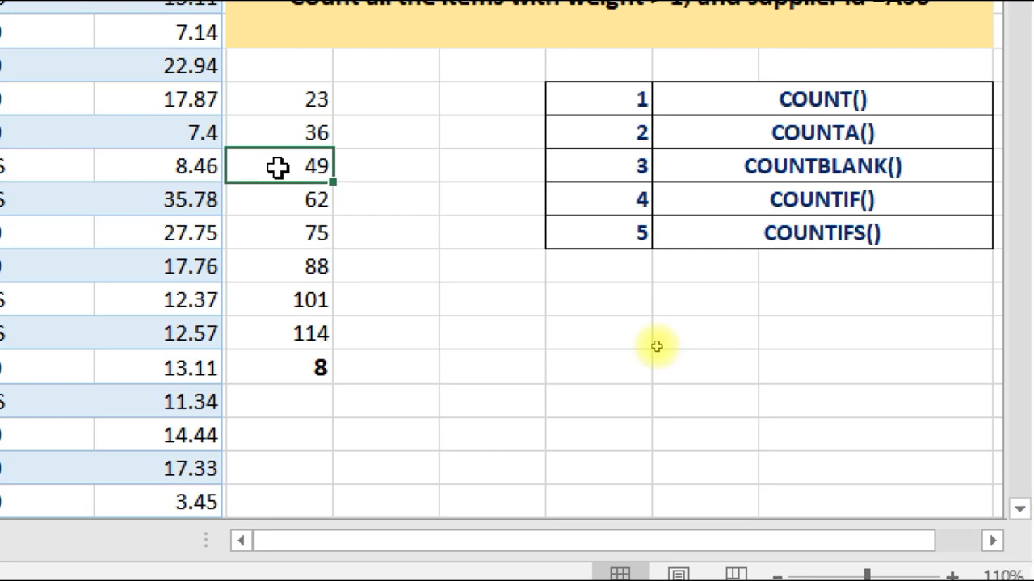
pyautogui.write('A')
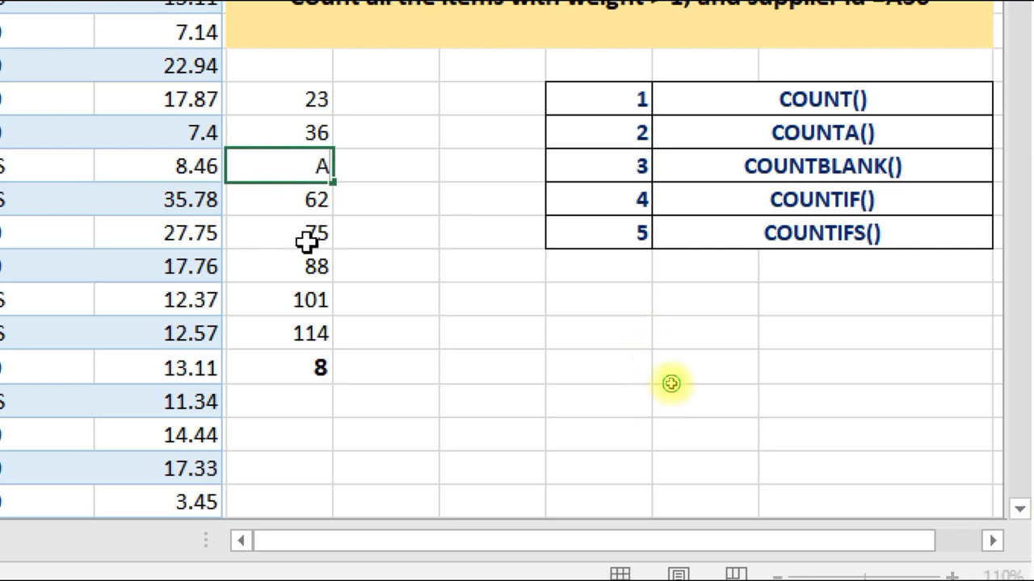
pyautogui.click(307, 234)
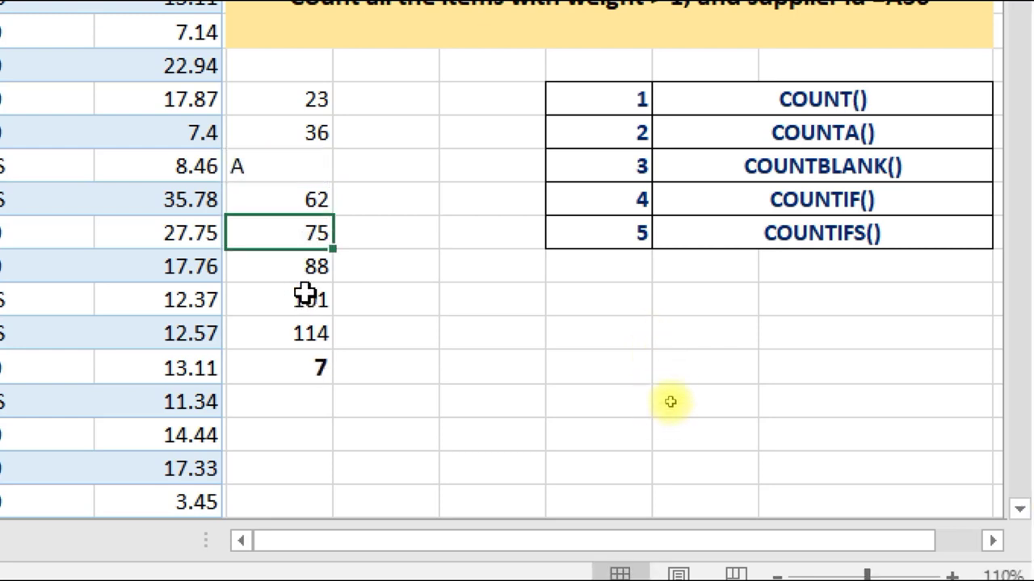
pyautogui.click(304, 277)
pyautogui.write('B')
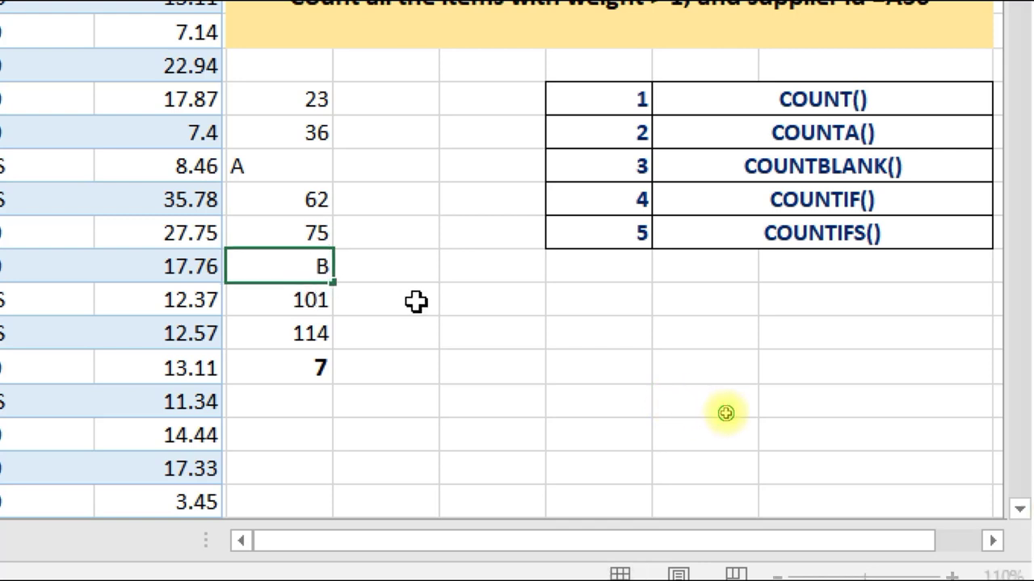
pyautogui.click(415, 300)
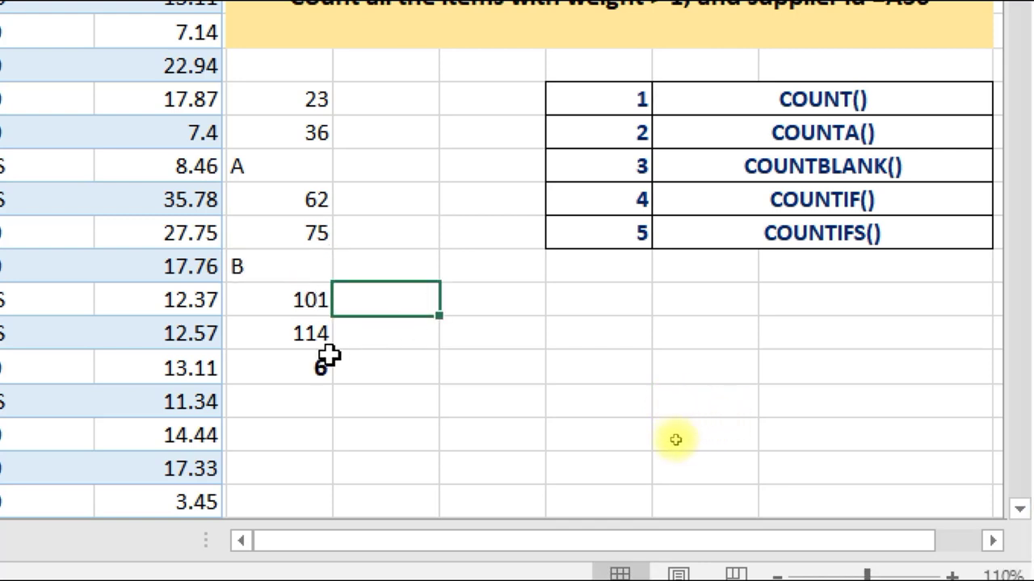
pyautogui.click(738, 108)
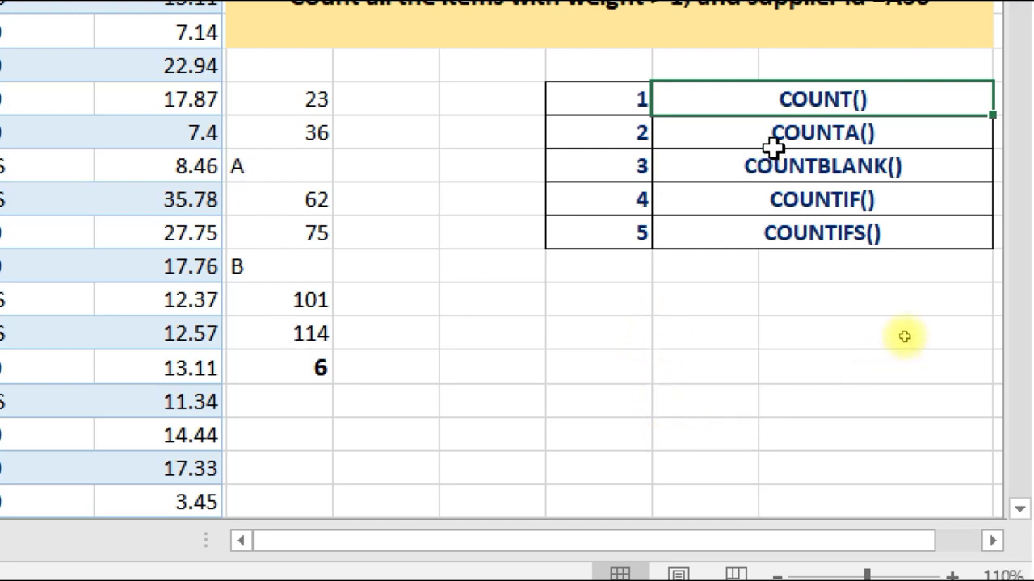
# Step: Change the formula to =COUNTA(K9:K16) so the result returns 8 again
pyautogui.click(315, 368)
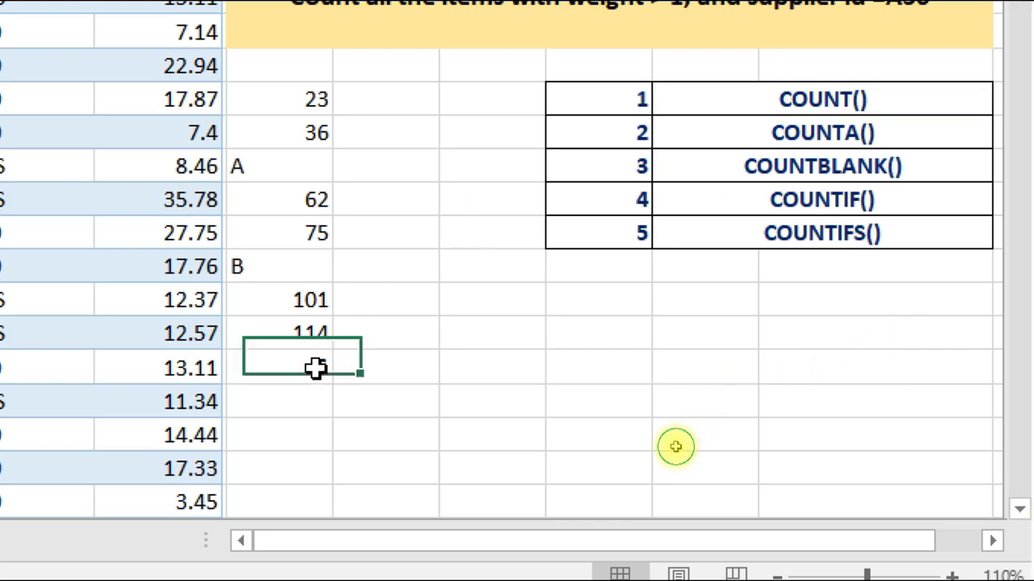
pyautogui.doubleClick(315, 368)
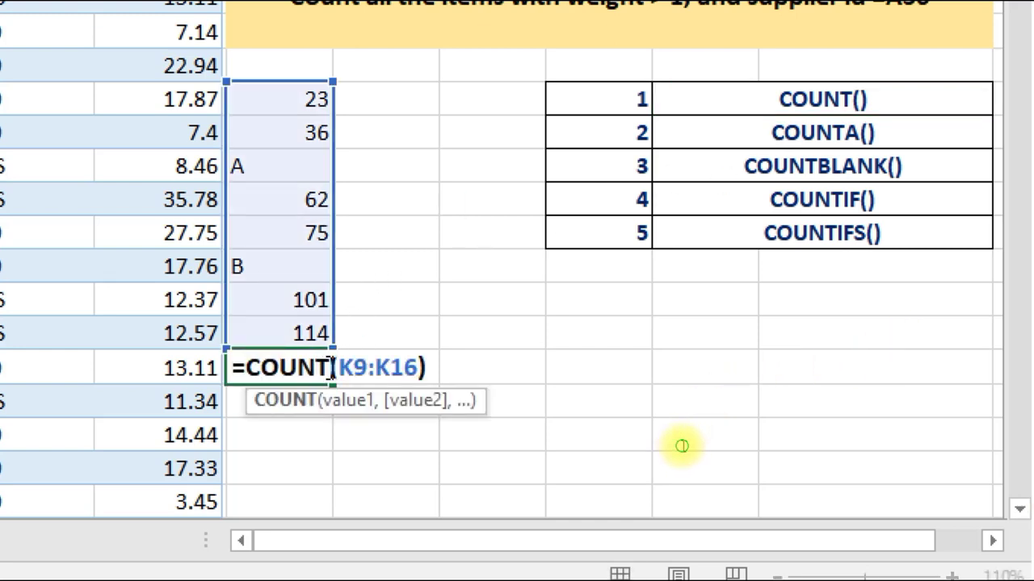
pyautogui.write('A')
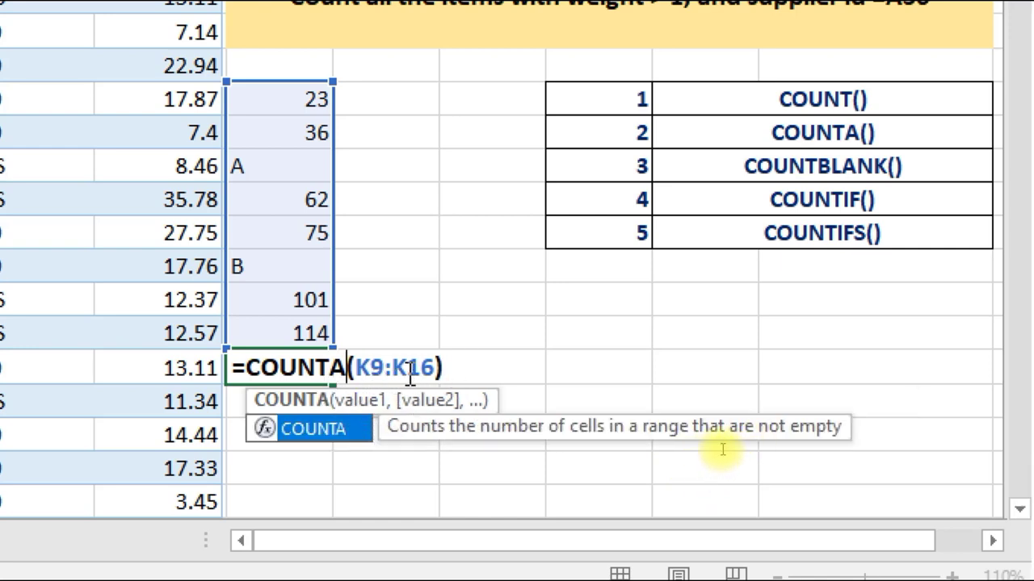
pyautogui.press('Return')
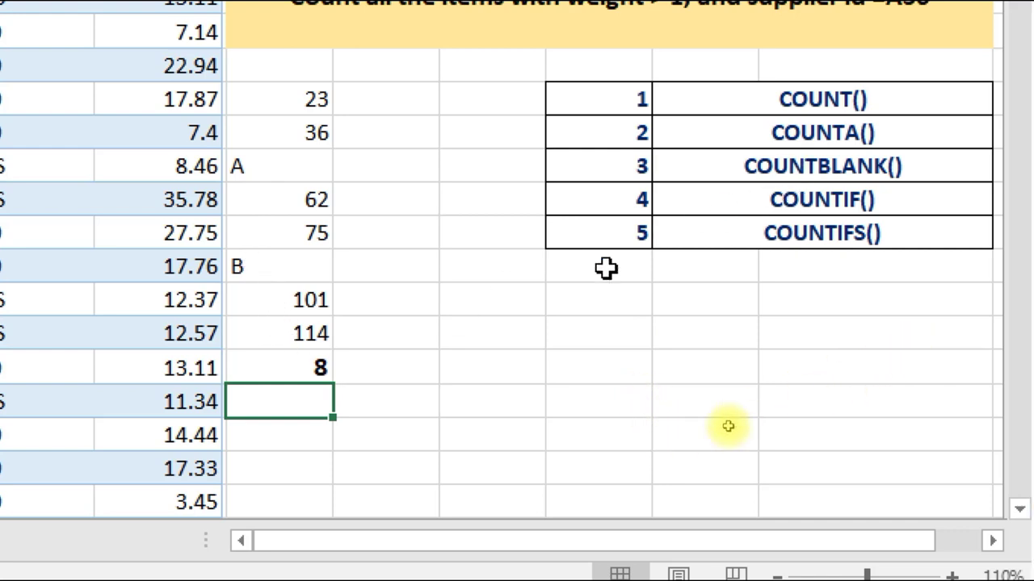
# Step: Change the formula to =COUNTBLANK(K9:K16), which returns 0
pyautogui.click(285, 362)
pyautogui.doubleClick(286, 362)
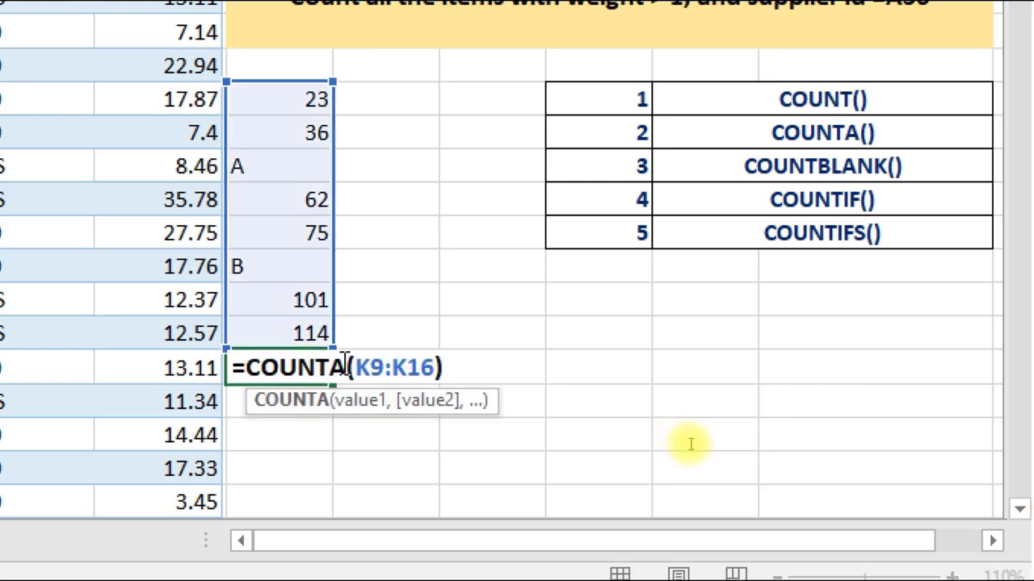
pyautogui.press('BackSpace')
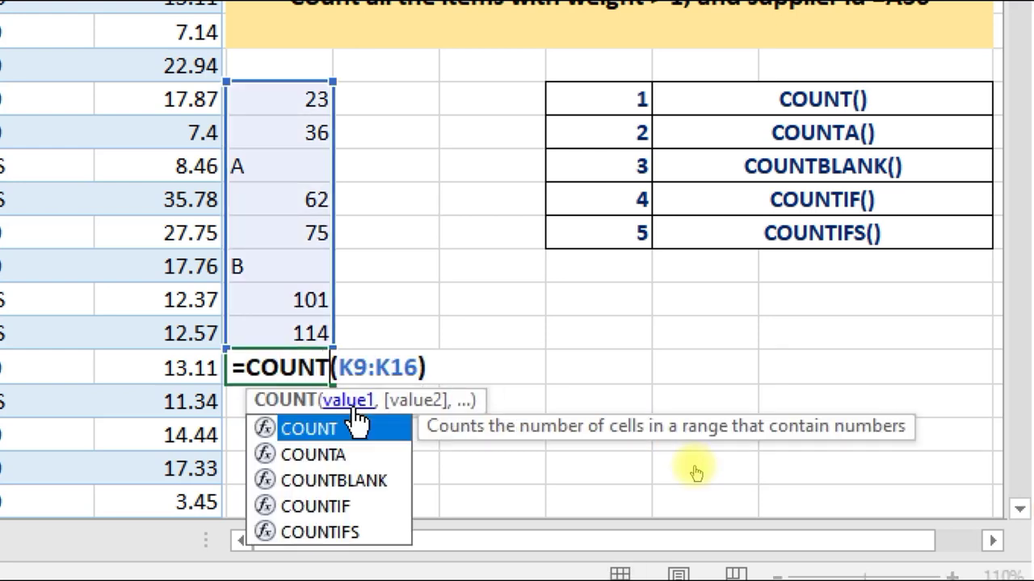
pyautogui.write('BLANK')
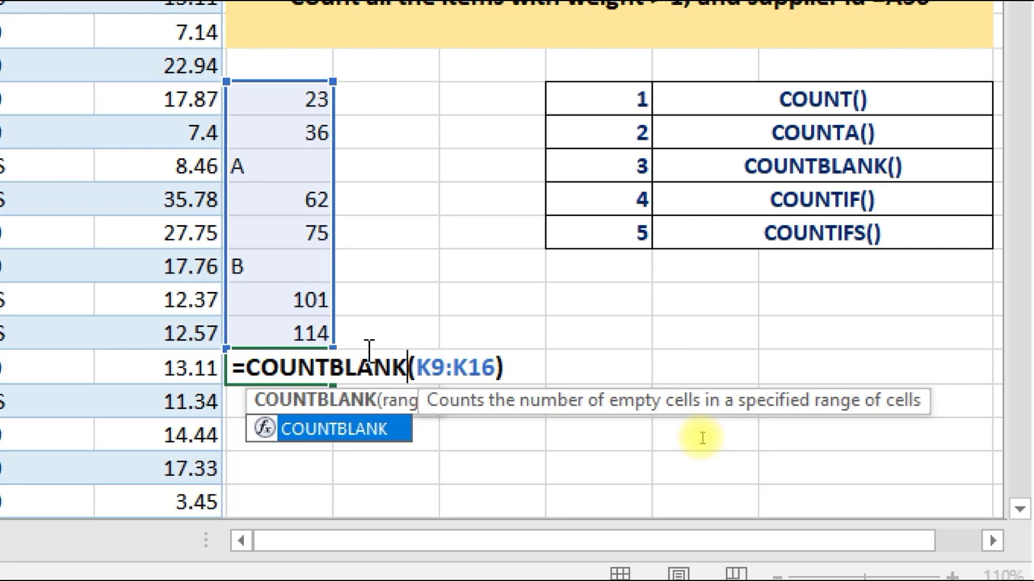
pyautogui.click(504, 368)
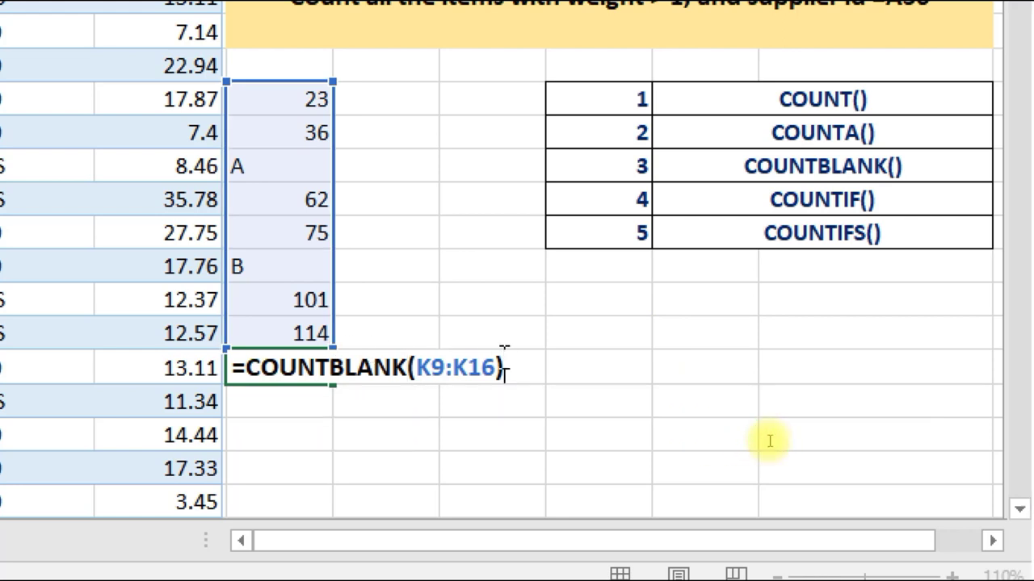
pyautogui.press('Return')
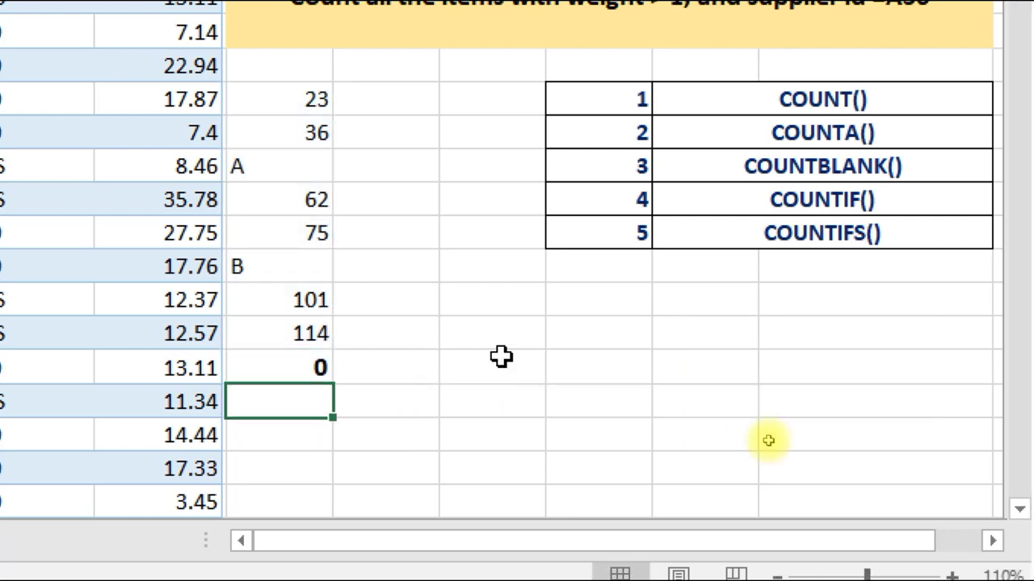
pyautogui.click(280, 355)
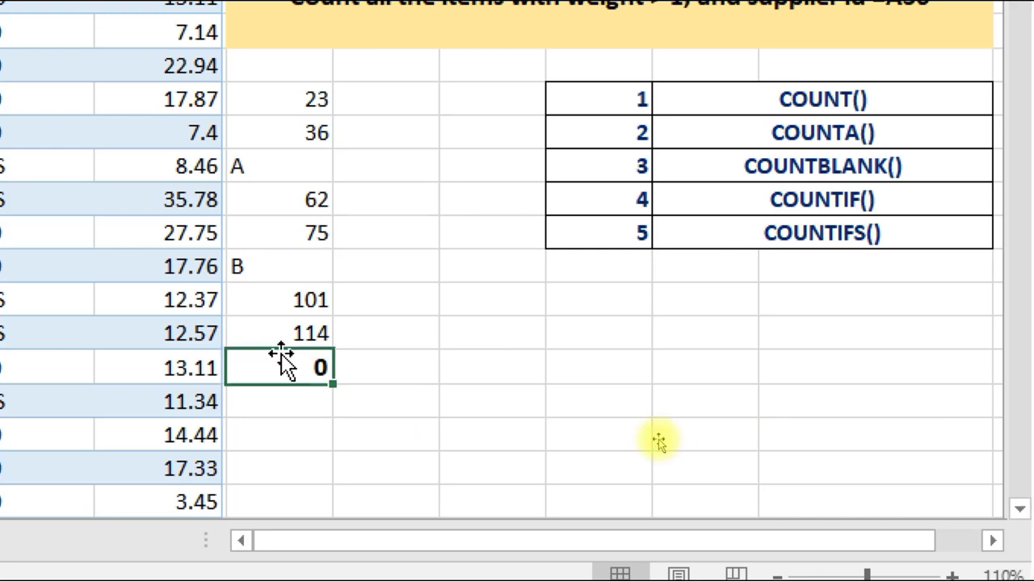
# Step: Delete the A, B and 75 entries so COUNTBLANK shows 3, then scroll up to the question box
pyautogui.click(275, 176)
pyautogui.press('Delete')
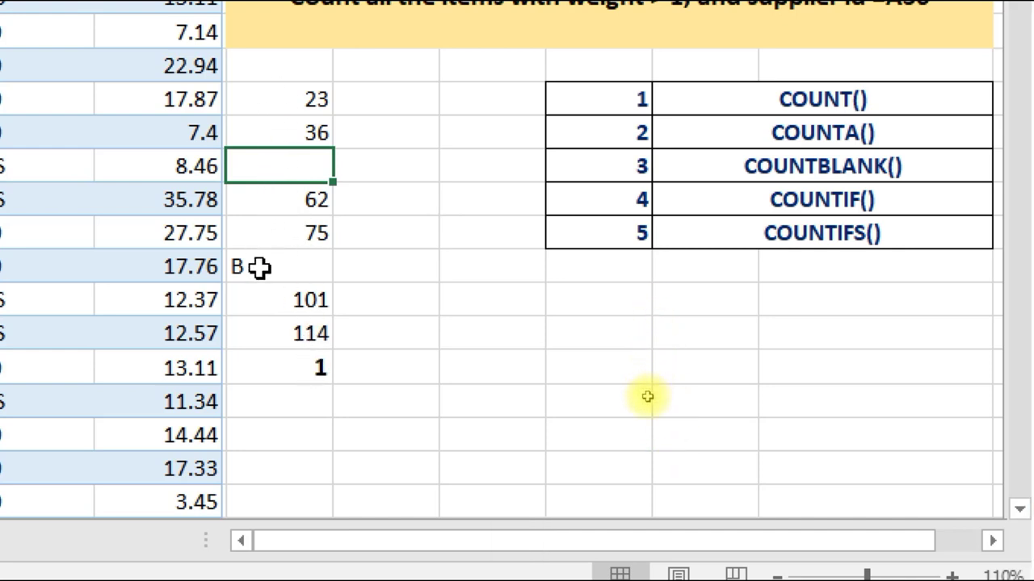
pyautogui.click(260, 267)
pyautogui.press('Delete')
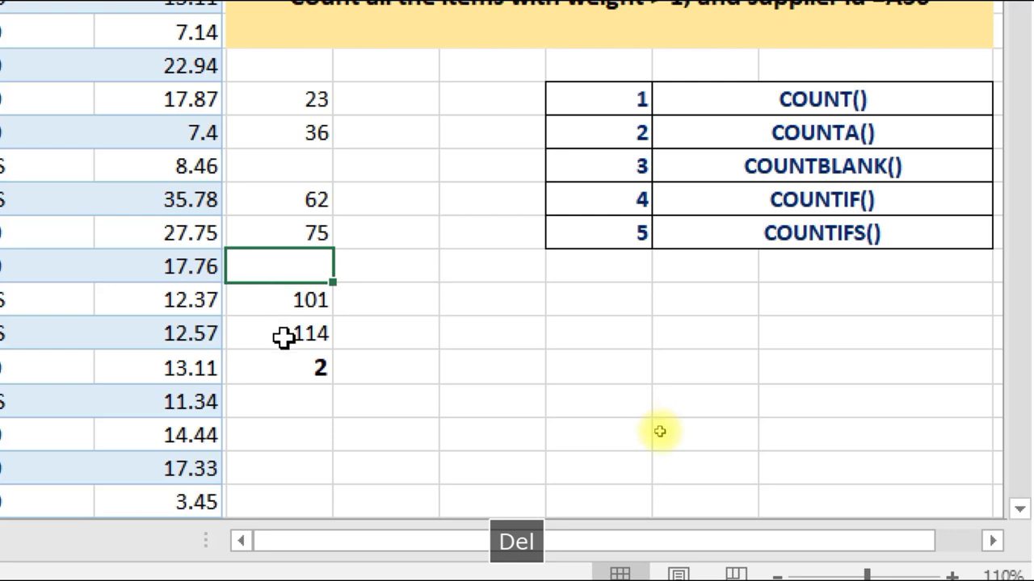
pyautogui.click(285, 226)
pyautogui.press('Delete')
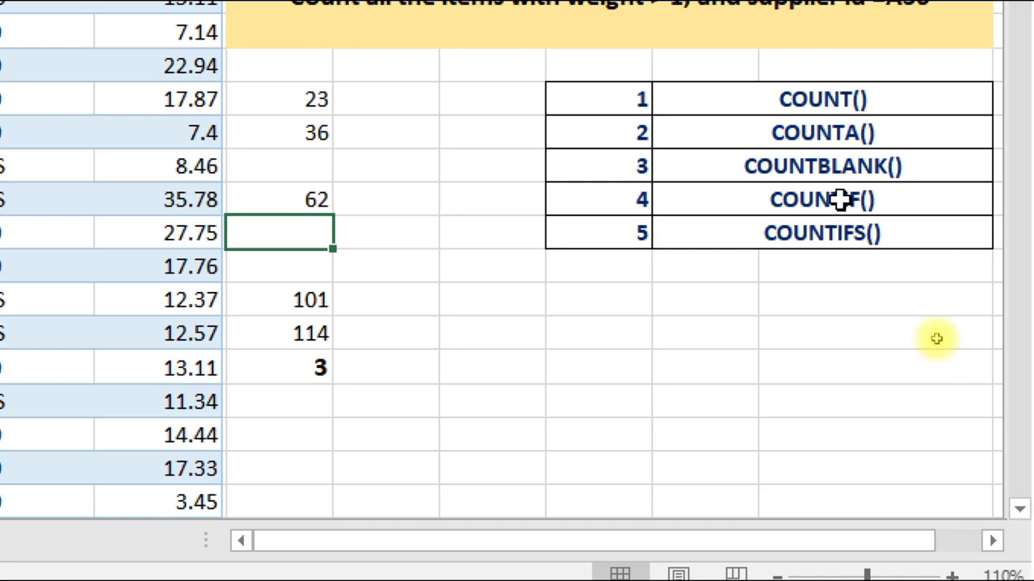
pyautogui.scroll(3, 934, 247)
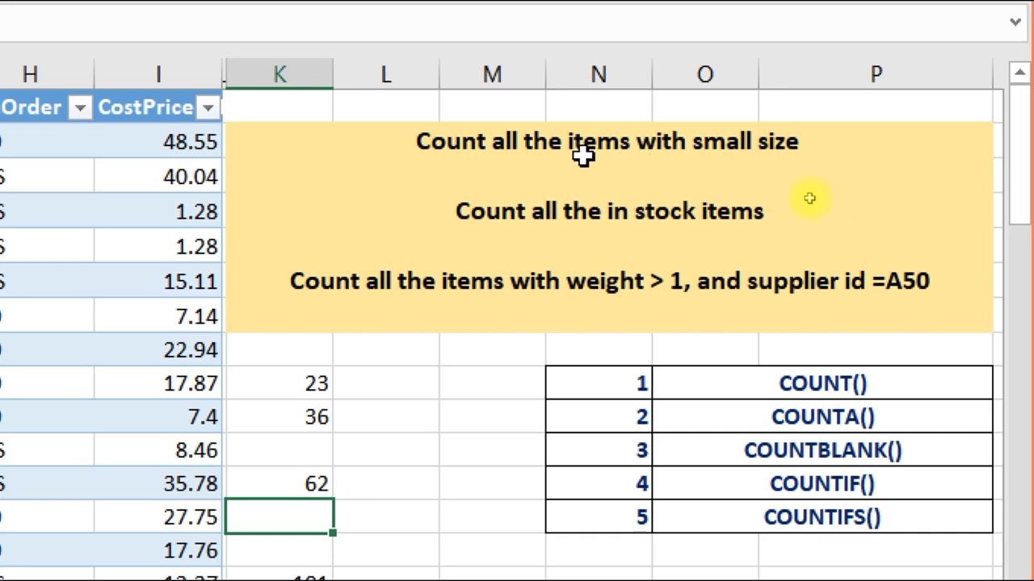
pyautogui.hotkey('ctrl', 'a')
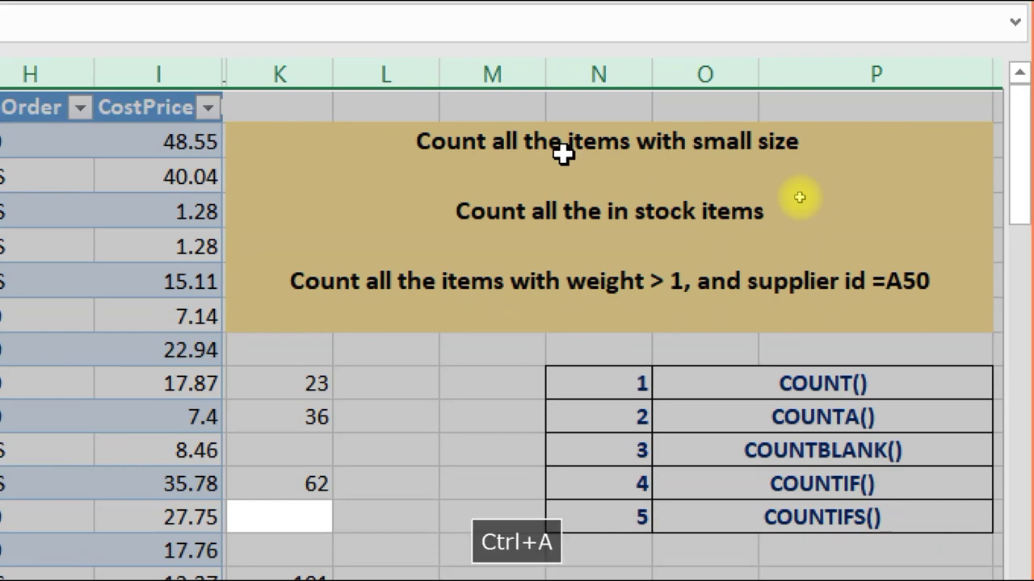
pyautogui.hotkey('ctrl', '1')
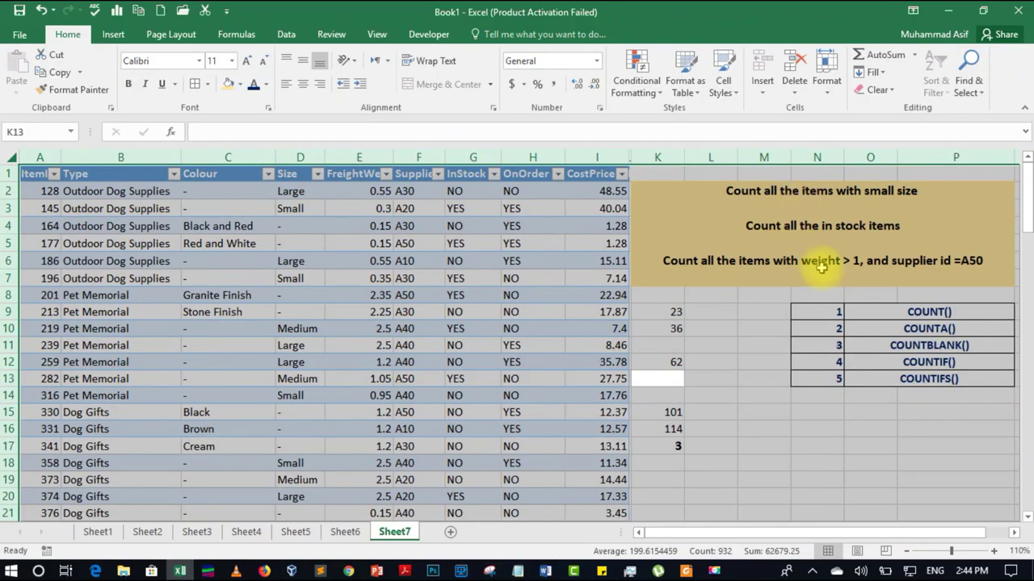
pyautogui.click(730, 313)
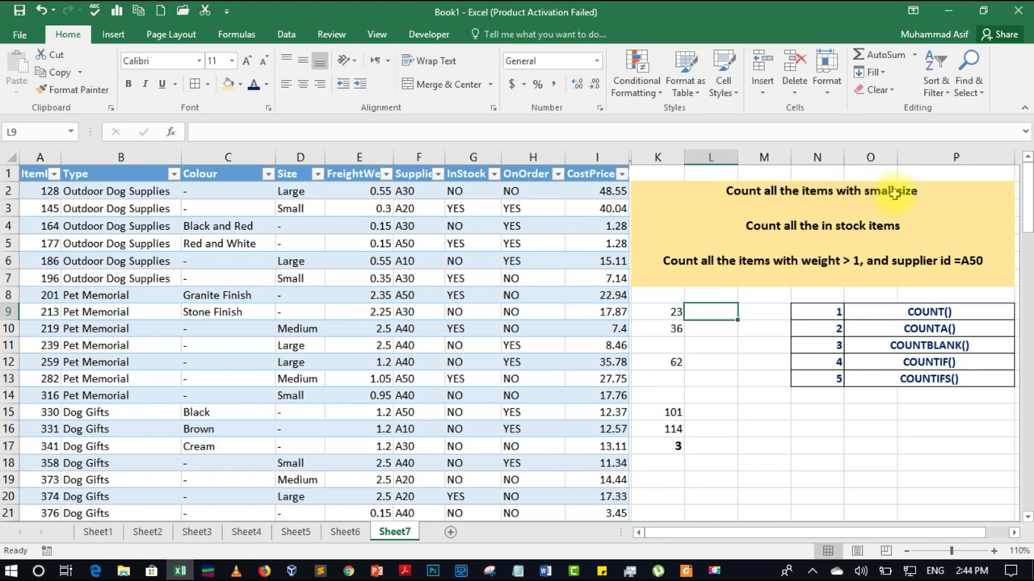
# Step: In K3, enter =COUNTIF(D:D,"SMALL") to count the 19 small items
pyautogui.click(854, 209)
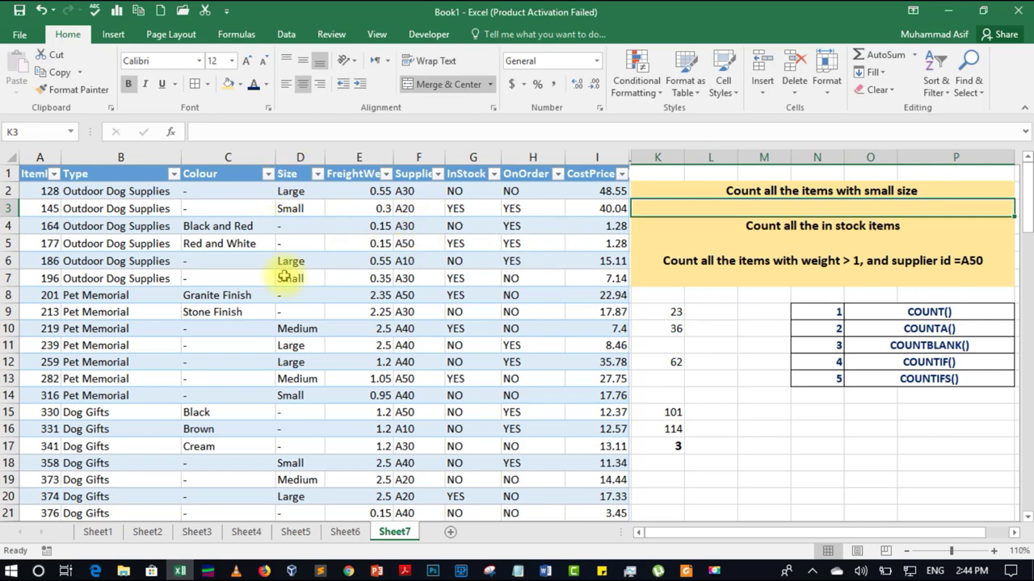
pyautogui.write('=')
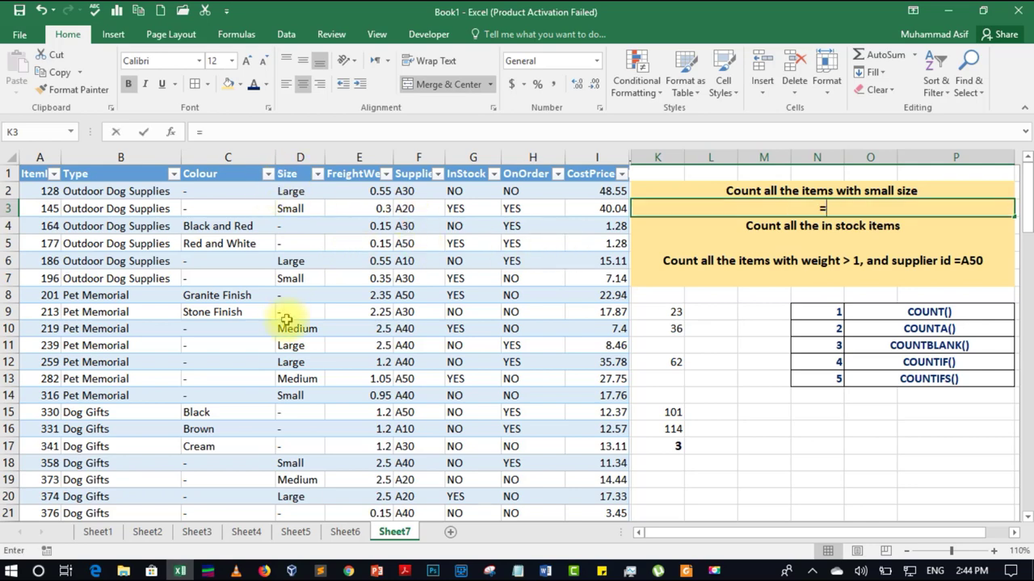
pyautogui.write('COU')
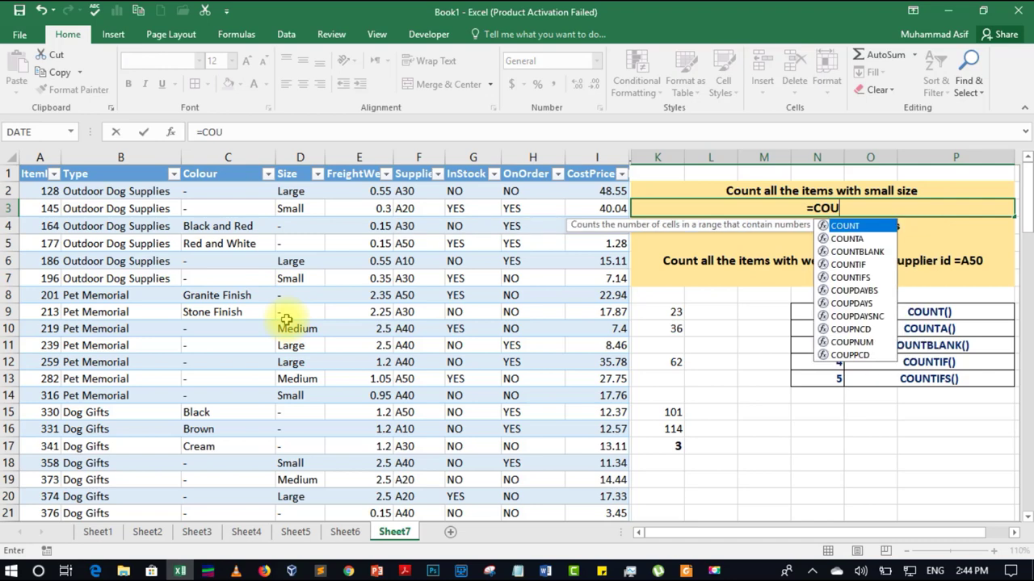
pyautogui.doubleClick(840, 263)
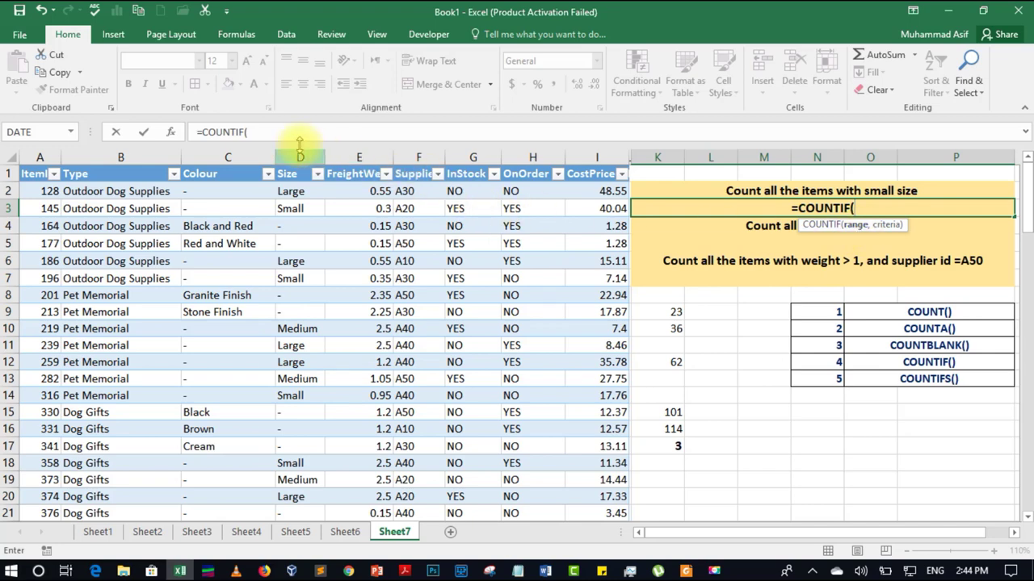
pyautogui.click(300, 153)
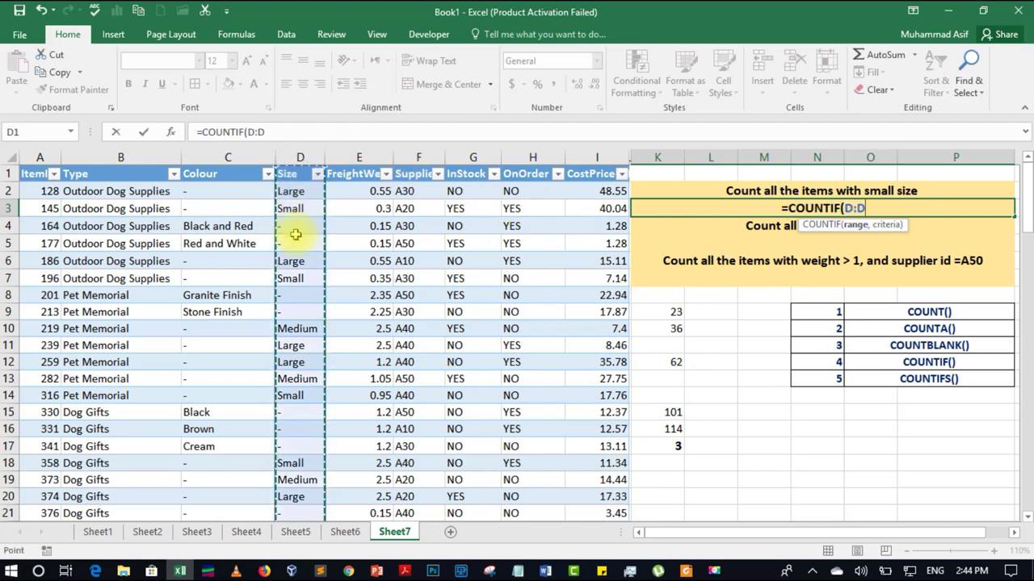
pyautogui.write(',')
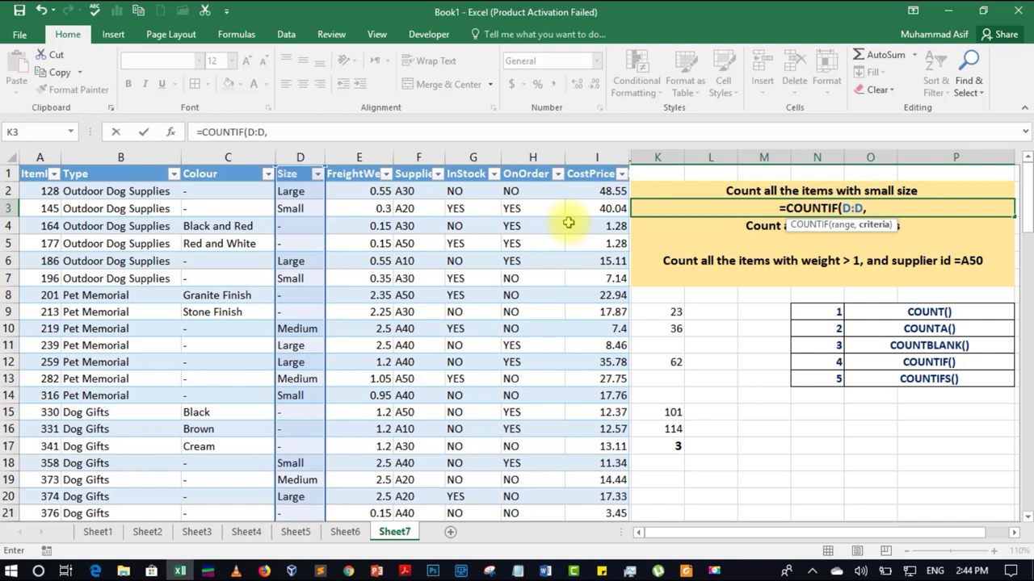
pyautogui.write('"')
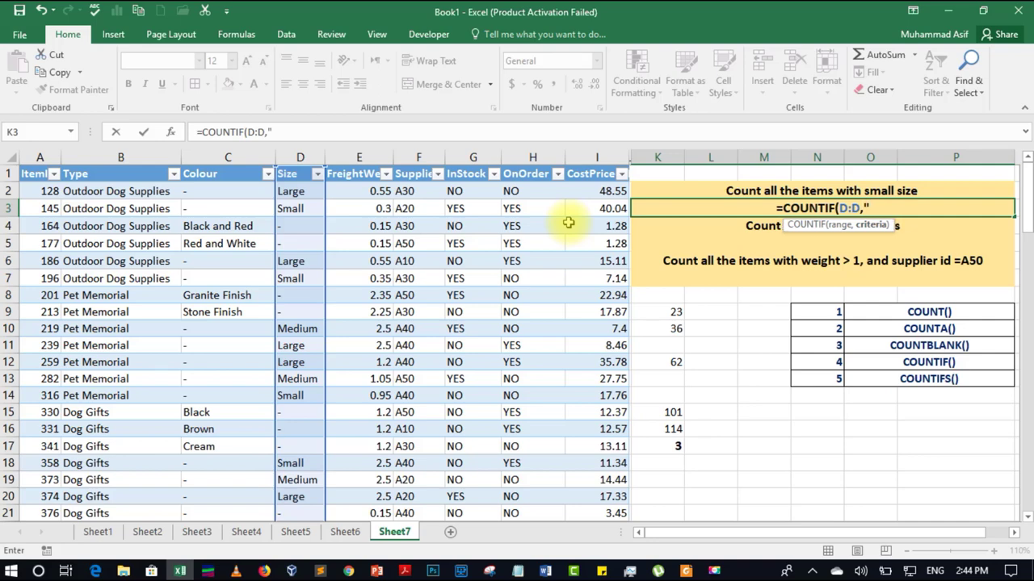
pyautogui.write('SMALL')
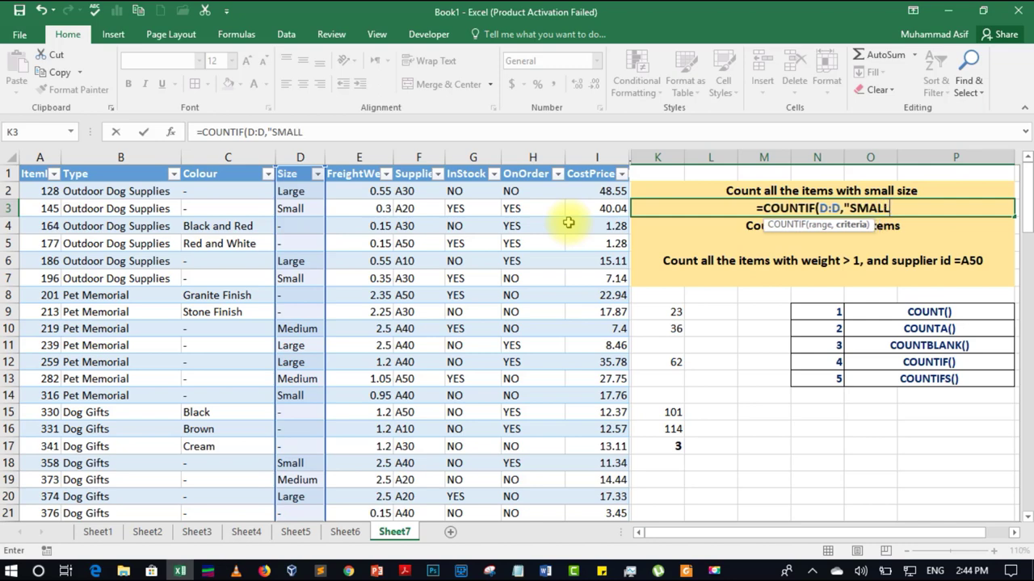
pyautogui.write('"')
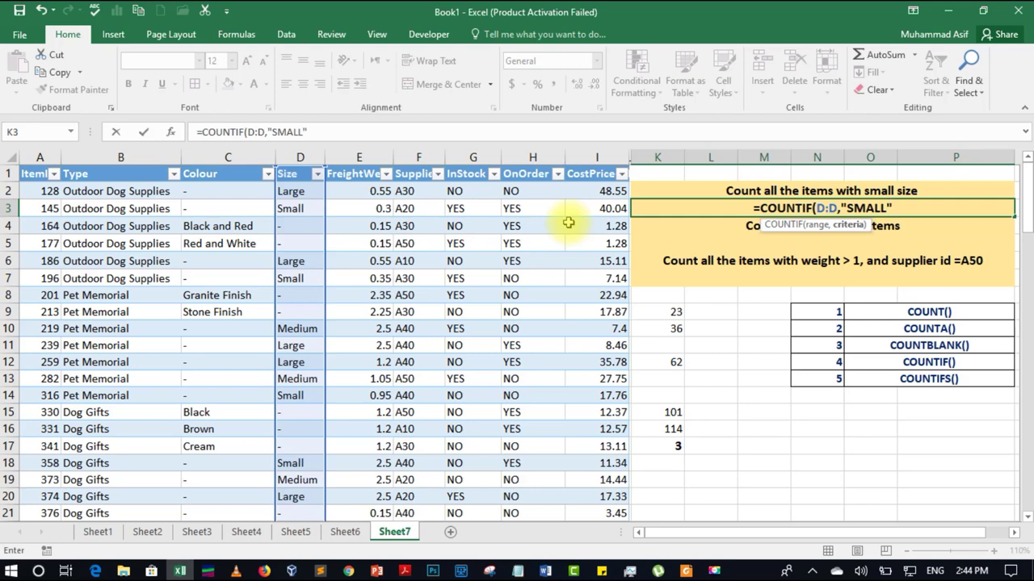
pyautogui.write(')')
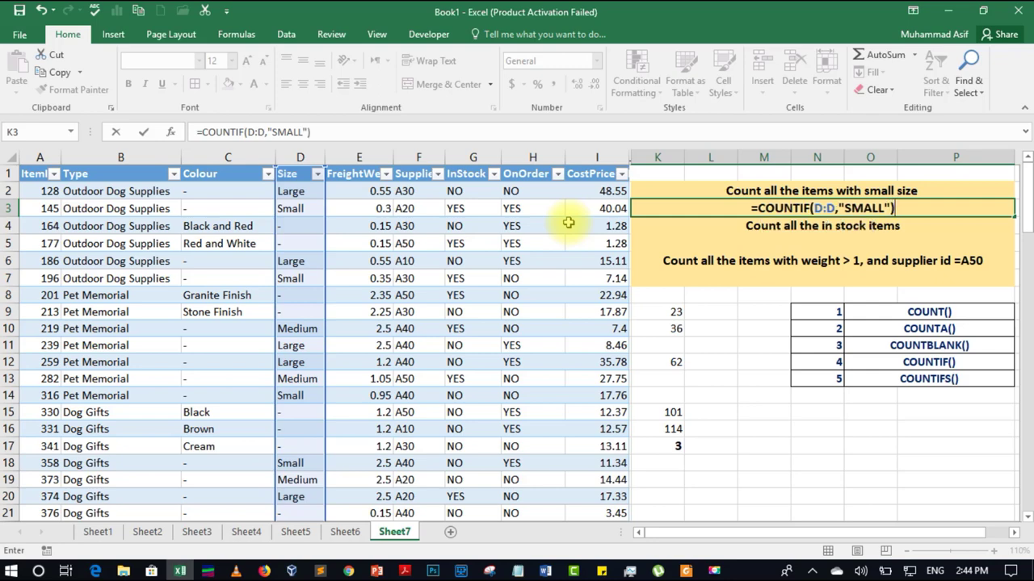
pyautogui.press('Return')
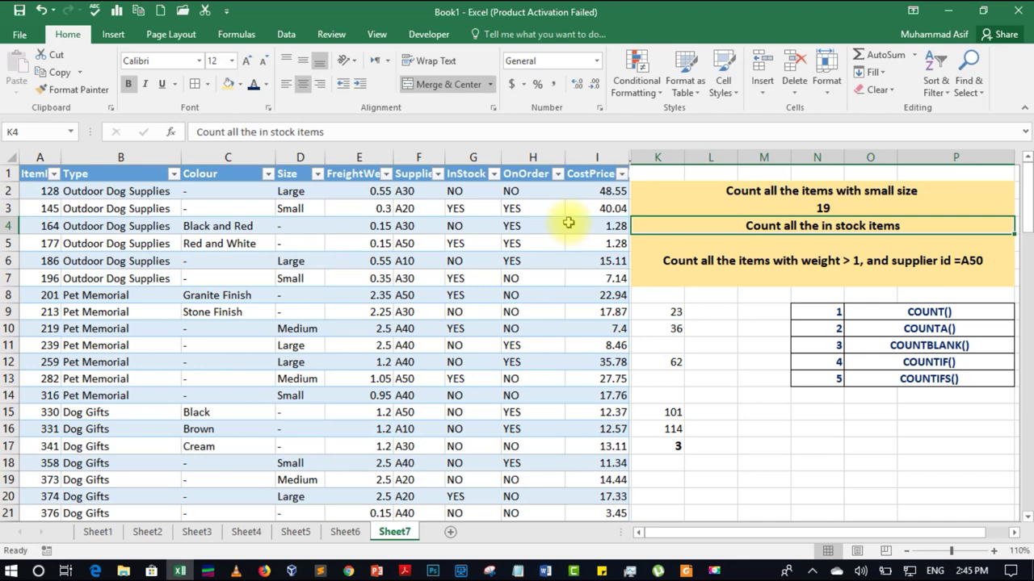
pyautogui.click(802, 211)
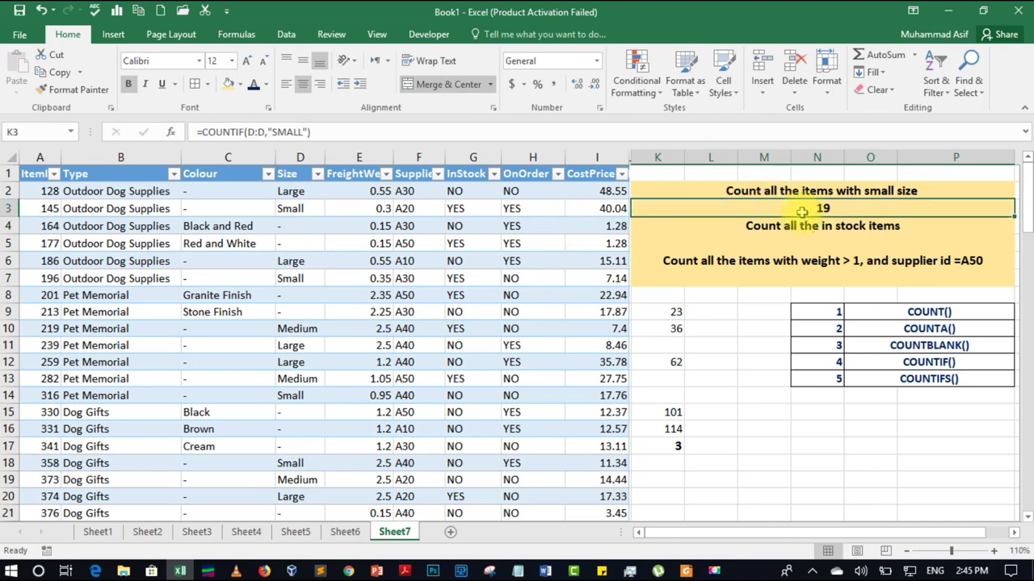
pyautogui.click(317, 176)
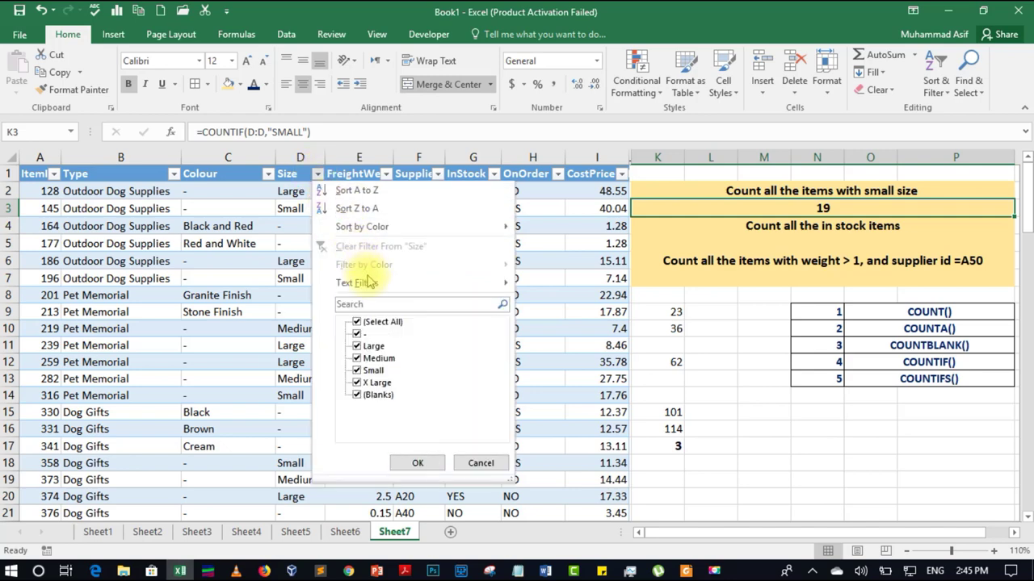
pyautogui.click(372, 303)
pyautogui.write('SMALL')
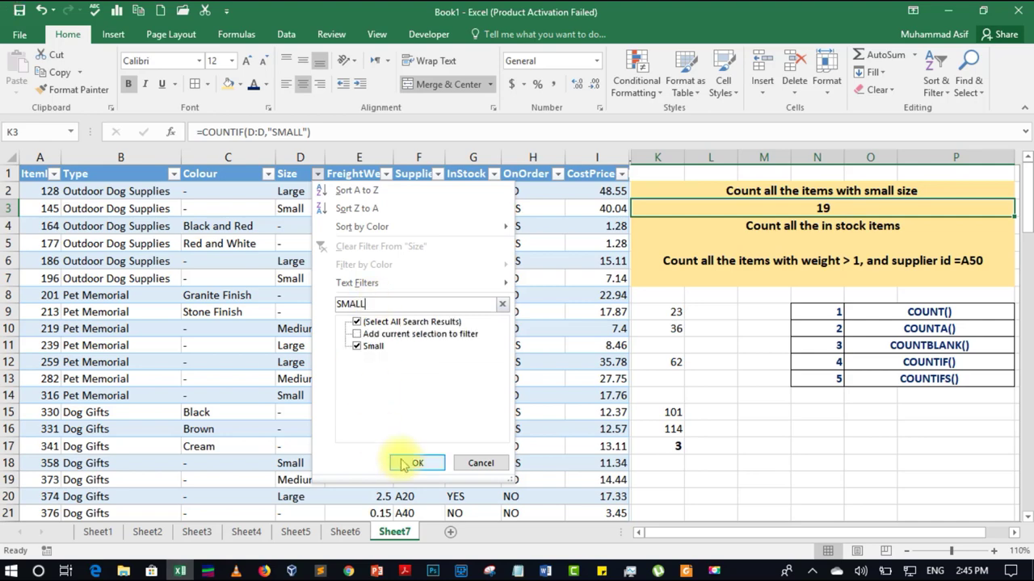
pyautogui.click(406, 461)
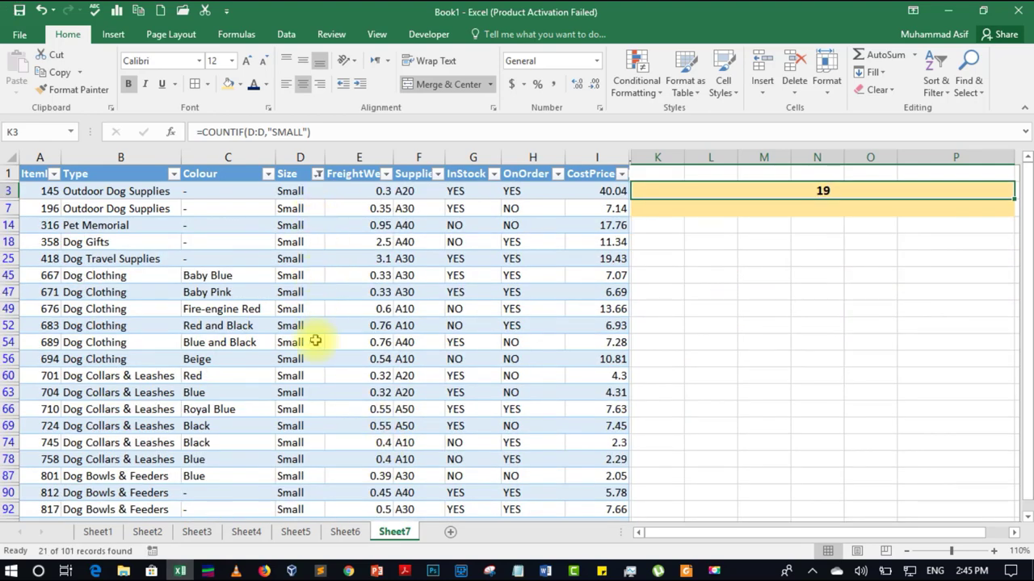
pyautogui.scroll(-1, 315, 376)
pyautogui.scroll(1, 315, 410)
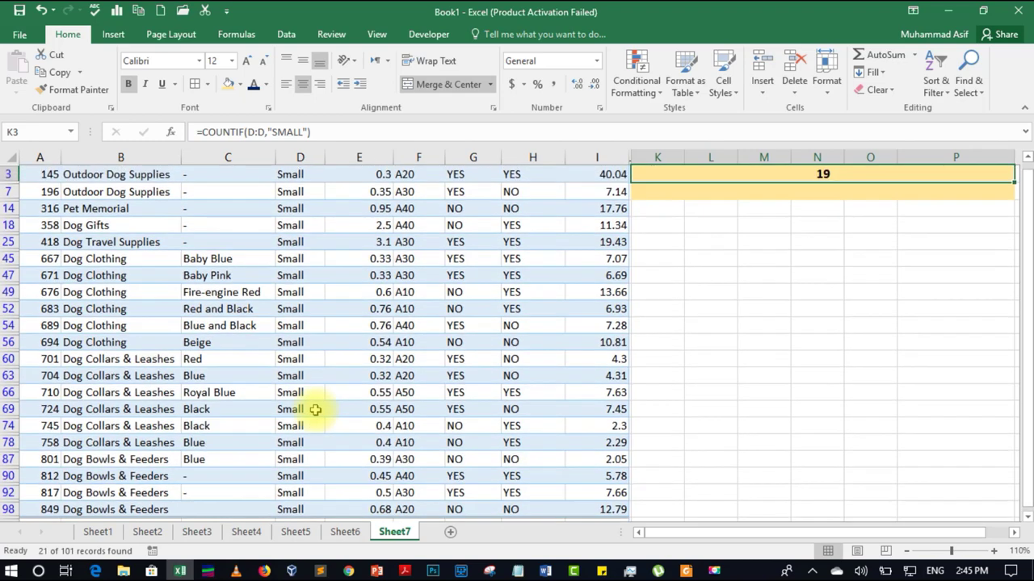
pyautogui.scroll(1, 315, 244)
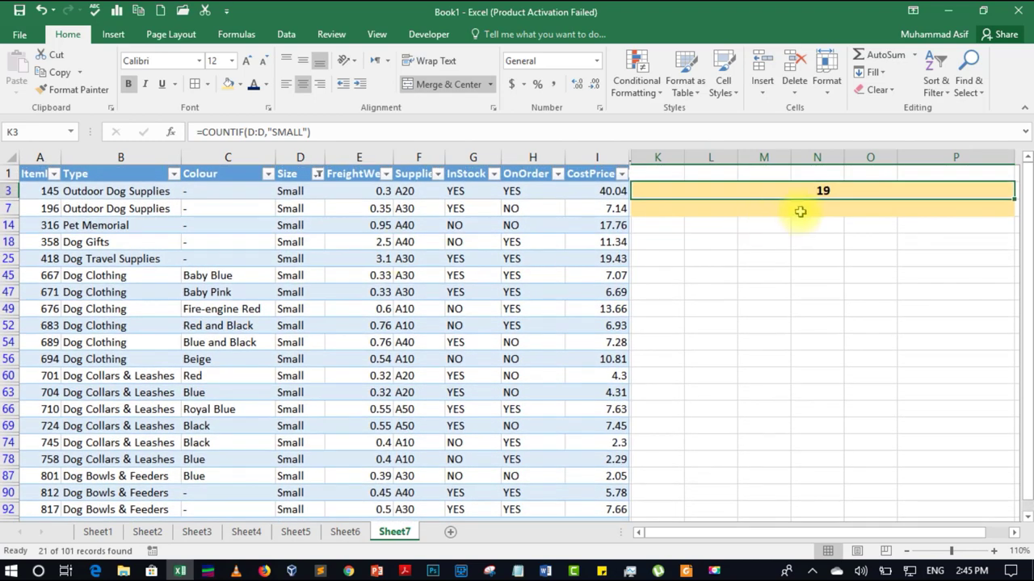
pyautogui.hotkey('ctrl', 'a')
# Step: Undo the filter so all rows show, and select the in-stock answer cell
pyautogui.hotkey('ctrl', 'z')
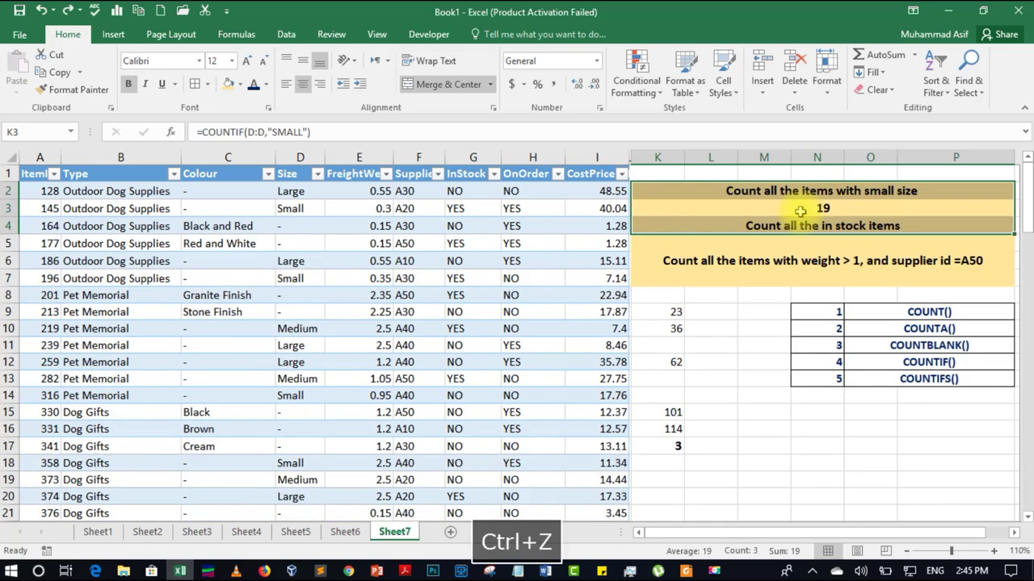
pyautogui.click(780, 258)
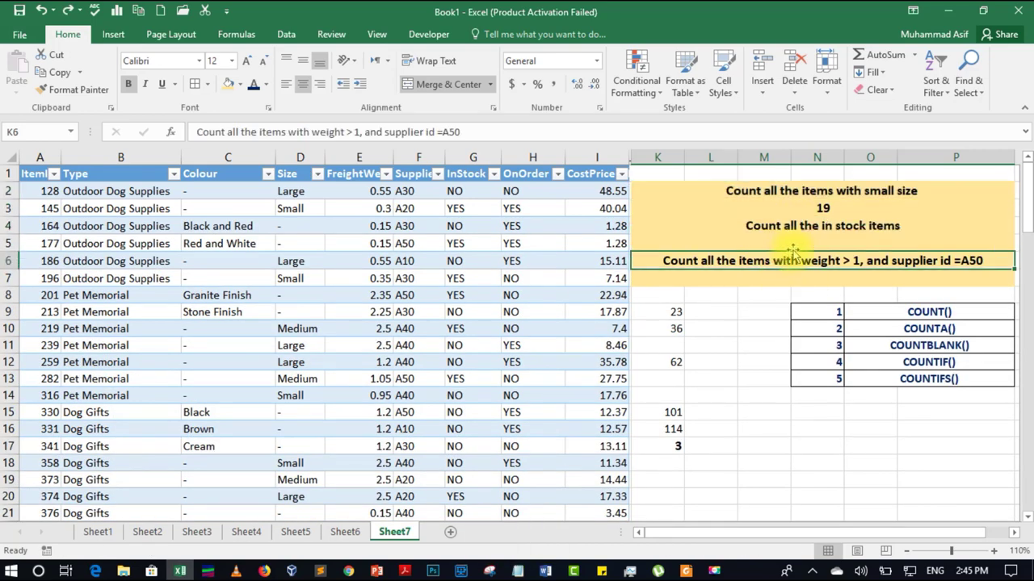
pyautogui.click(791, 242)
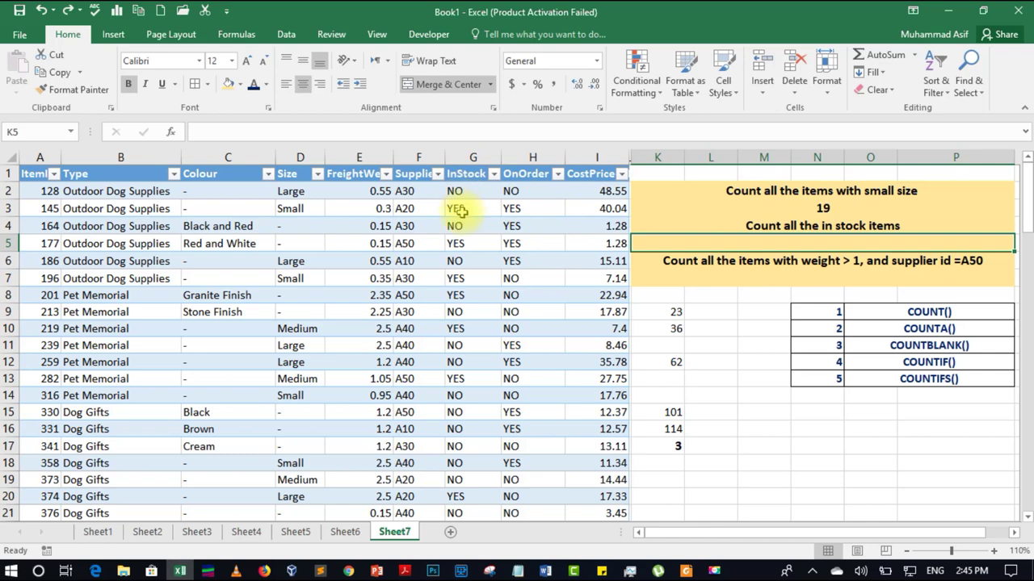
# Step: Enter =COUNTIF(G:G,"YES") in K5, returning 42 in-stock items
pyautogui.doubleClick(805, 241)
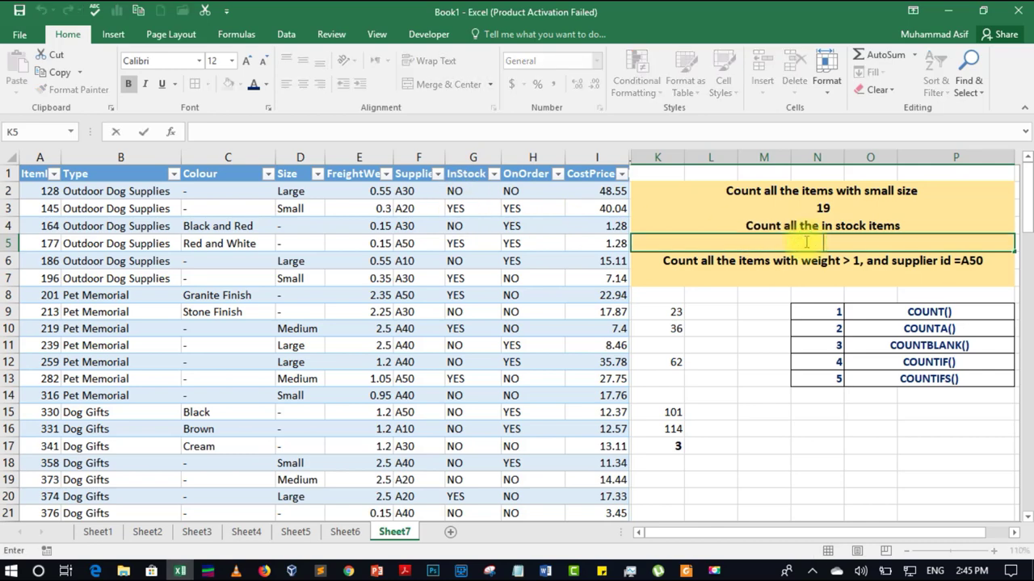
pyautogui.write('=')
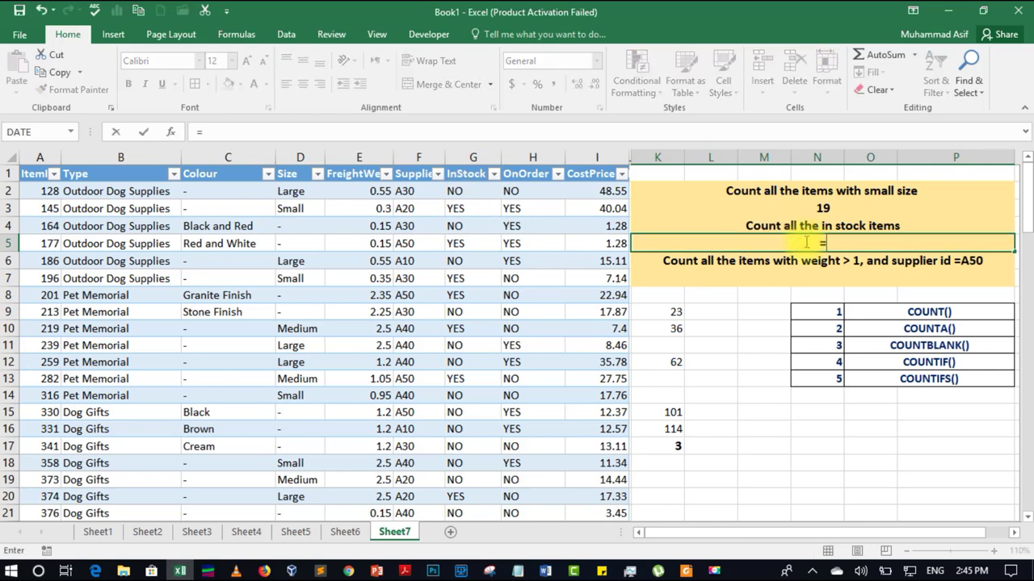
pyautogui.write('COU')
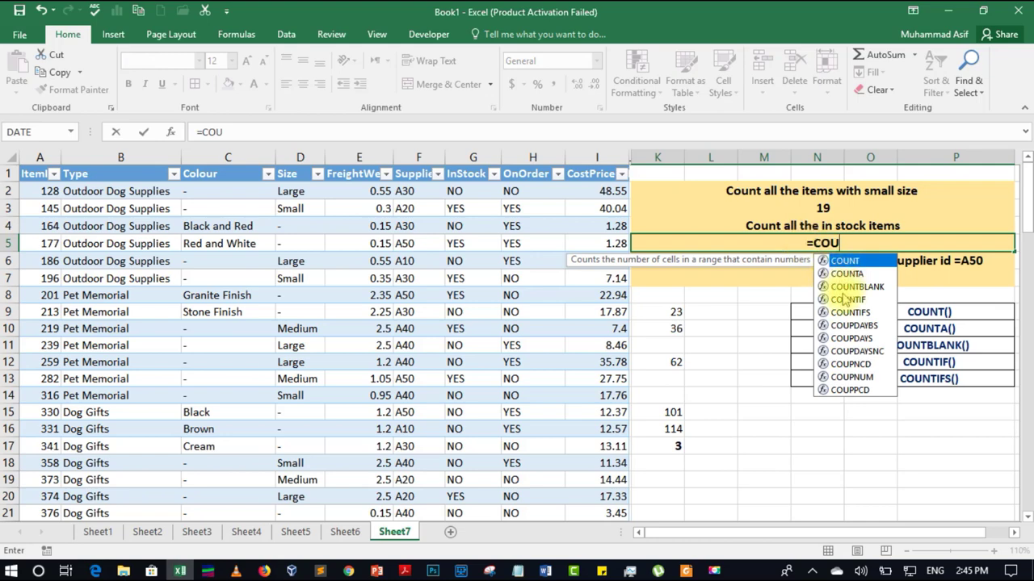
pyautogui.doubleClick(842, 298)
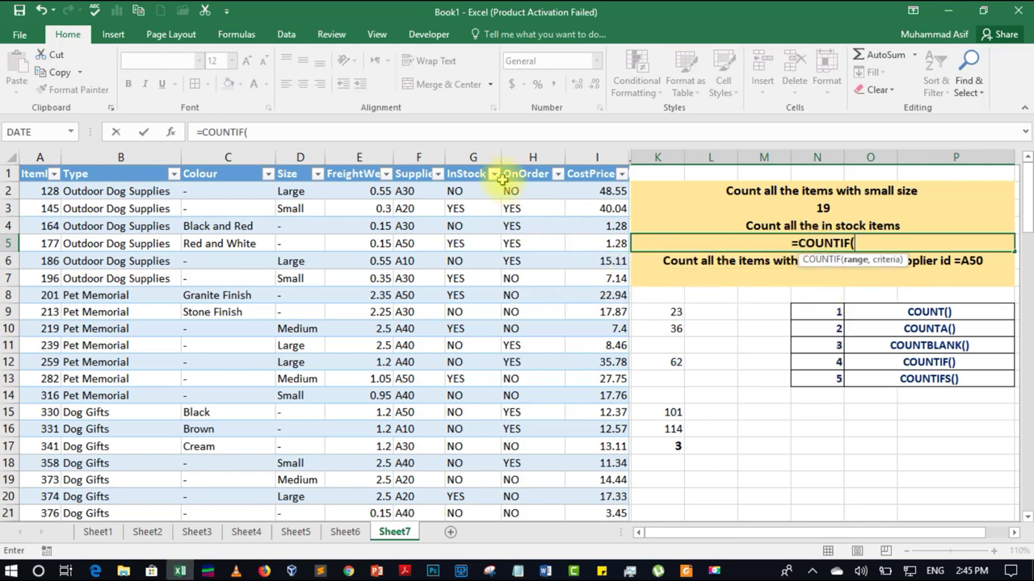
pyautogui.click(477, 155)
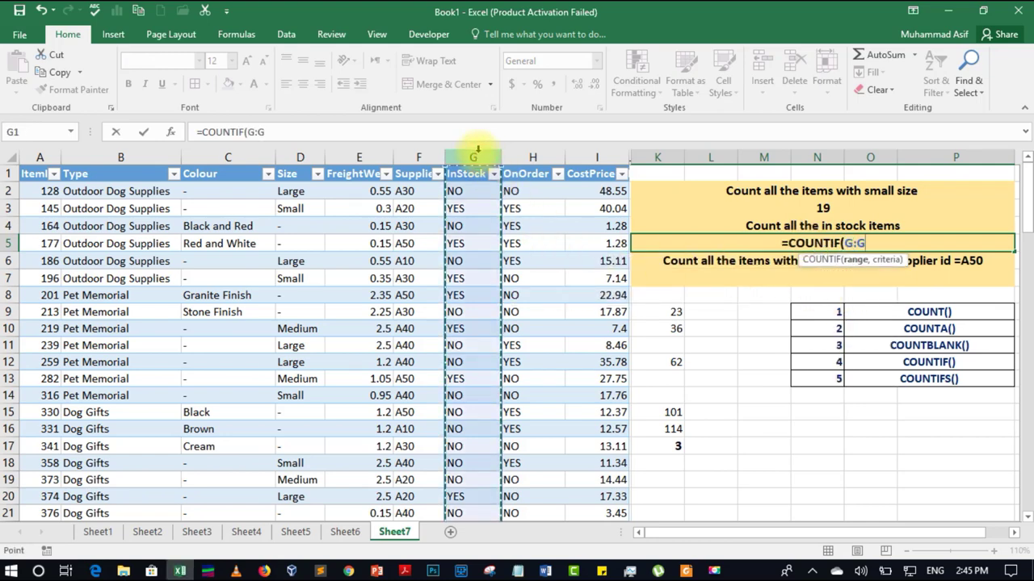
pyautogui.write(',')
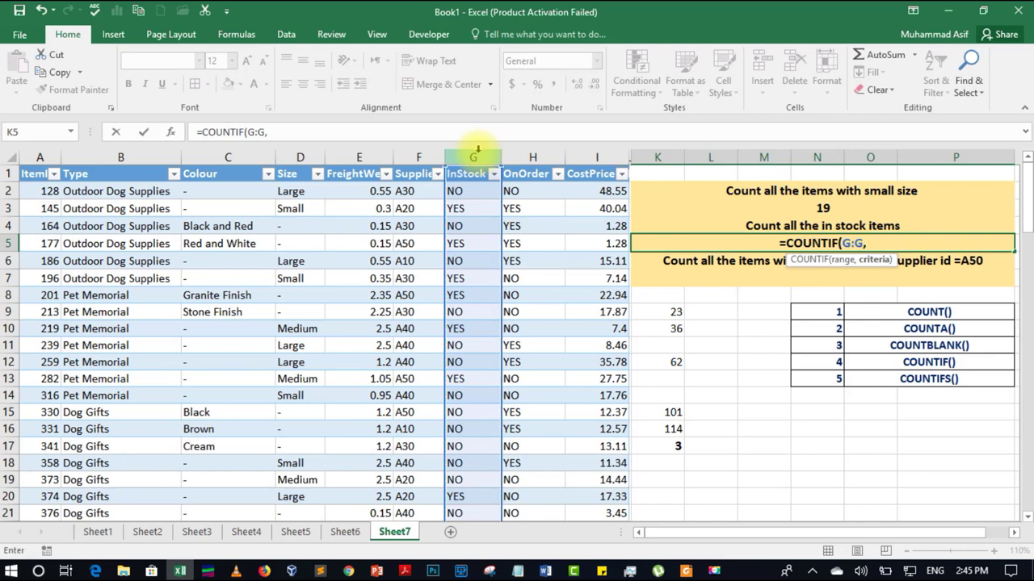
pyautogui.write('"YES')
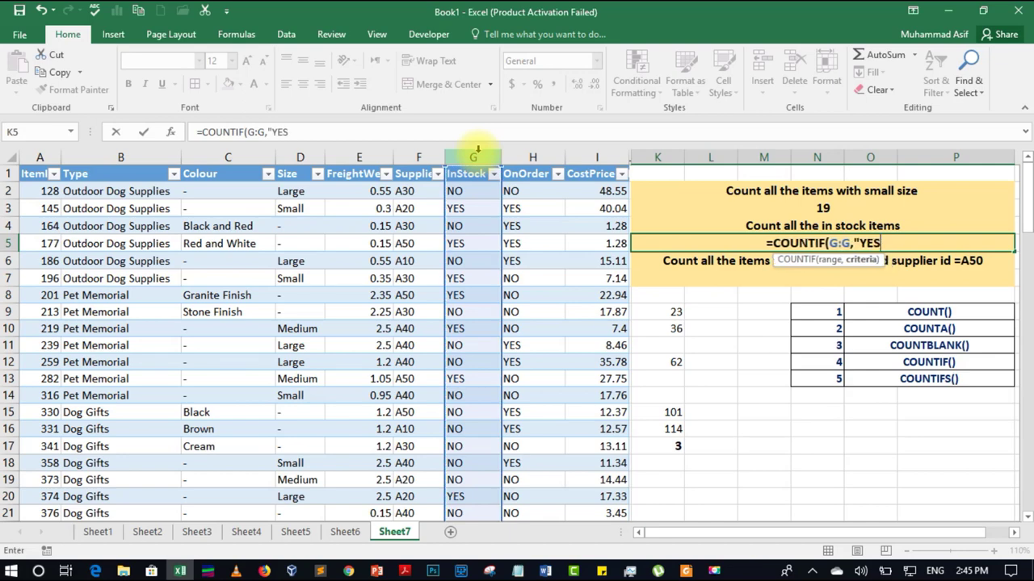
pyautogui.write('"')
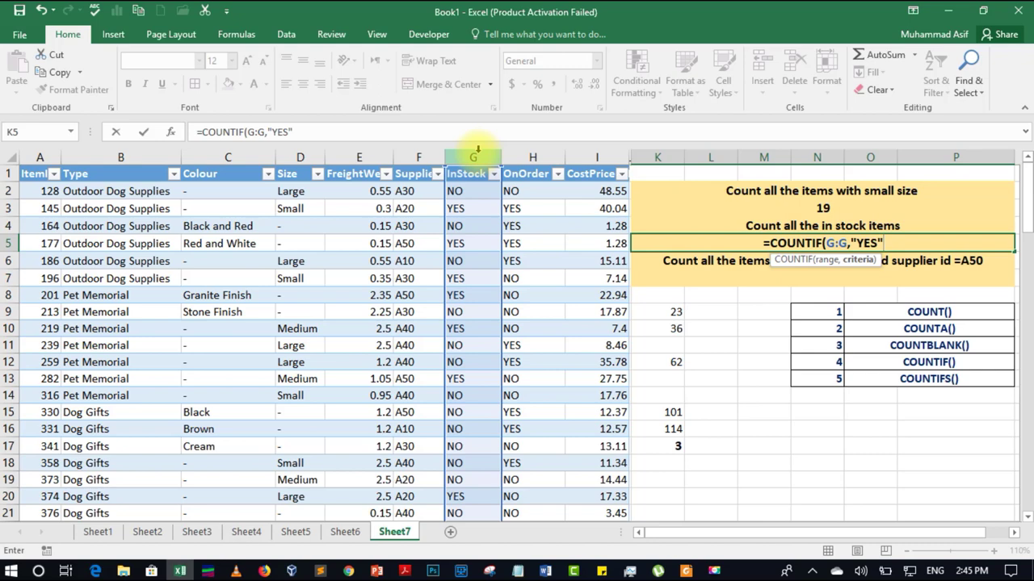
pyautogui.write(')')
pyautogui.press('Return')
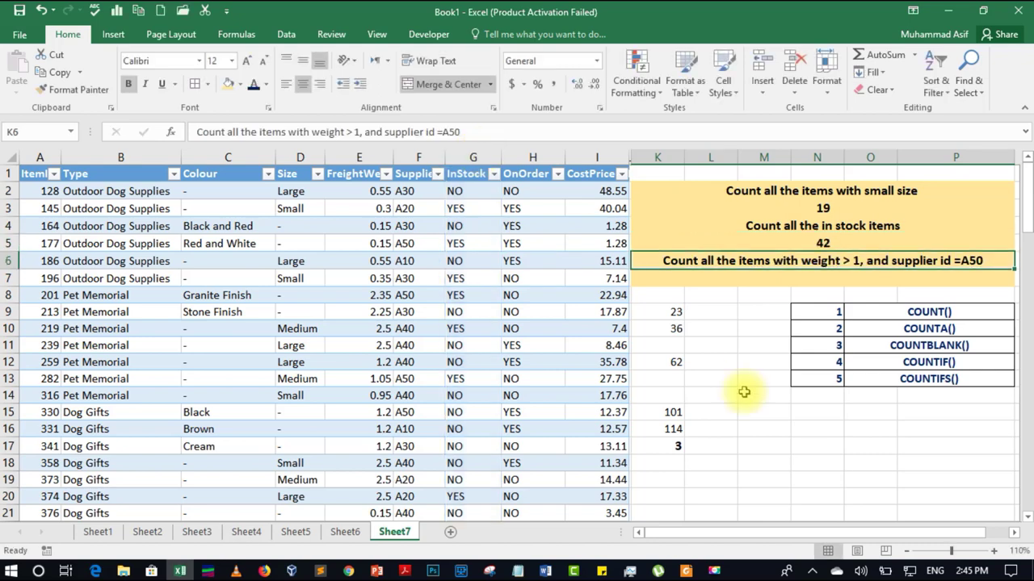
pyautogui.click(785, 237)
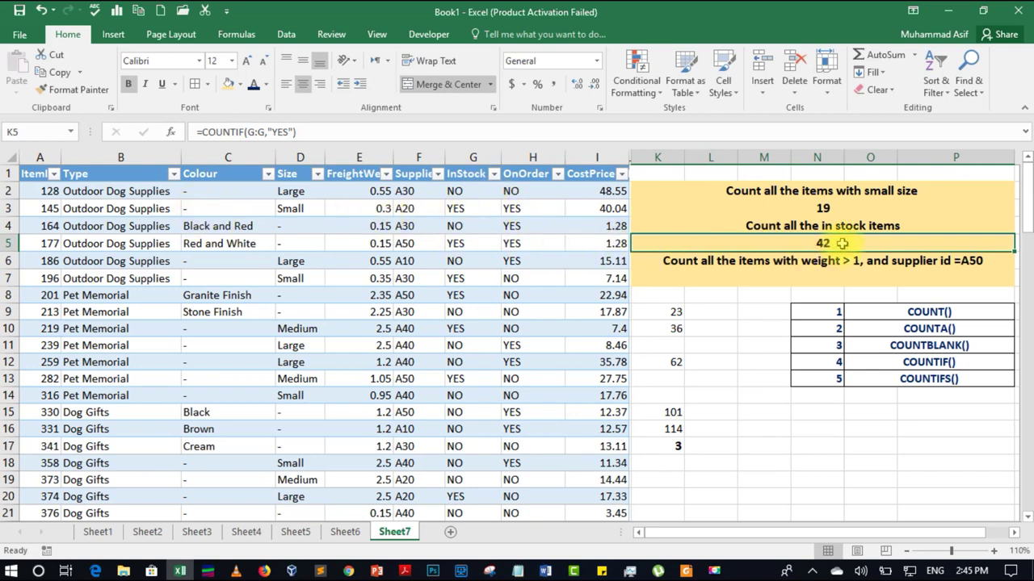
pyautogui.click(825, 274)
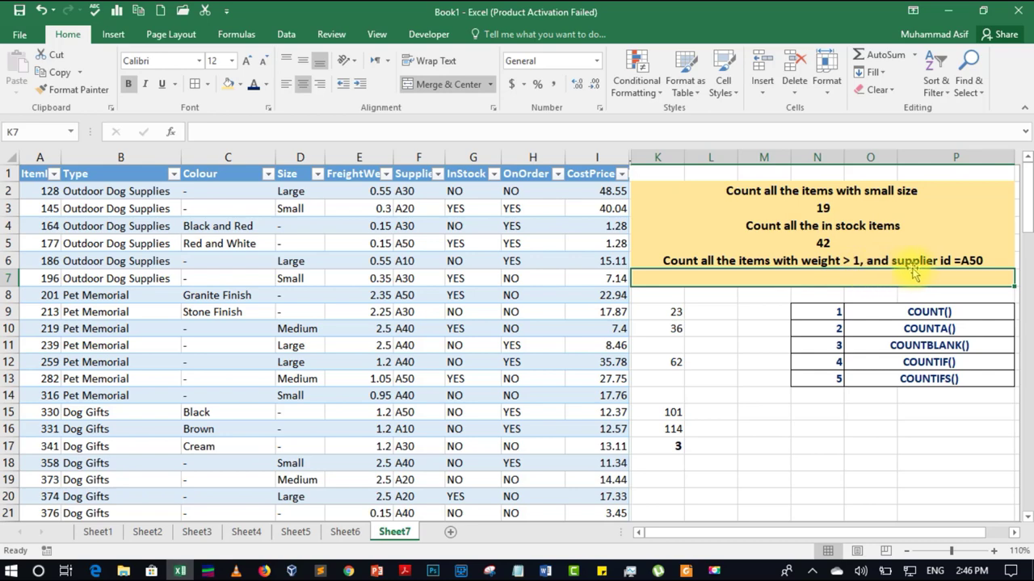
# Step: In K7, enter =COUNTIFS(E:E,">1",F:F,"A50"), returning 7
pyautogui.doubleClick(863, 279)
pyautogui.write('=')
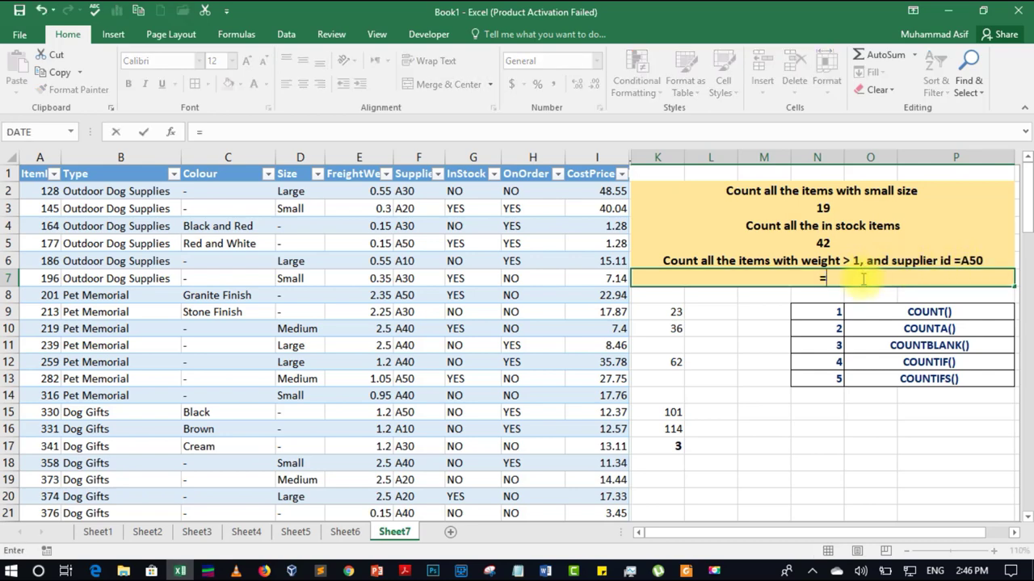
pyautogui.write('COUNT')
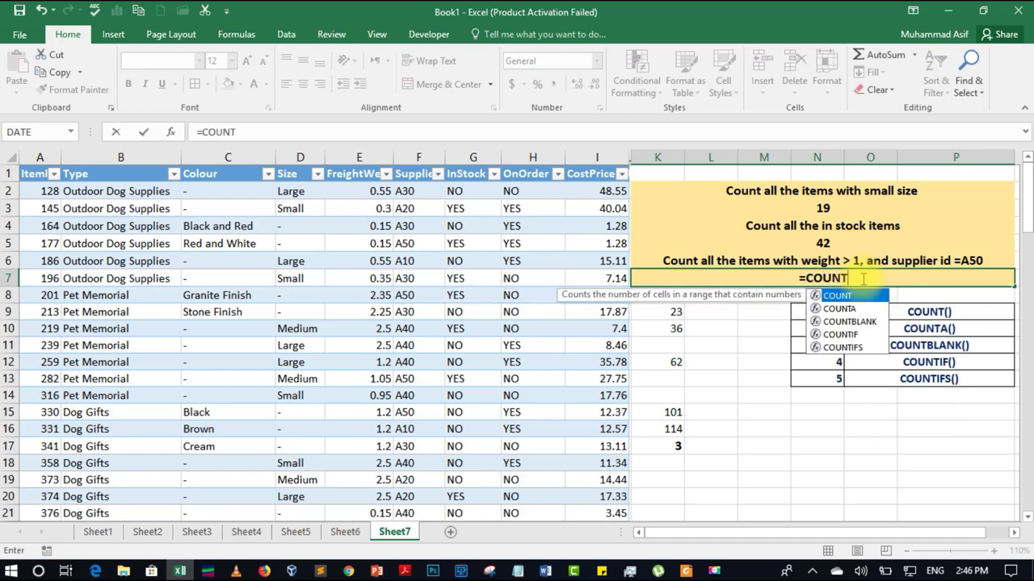
pyautogui.doubleClick(848, 347)
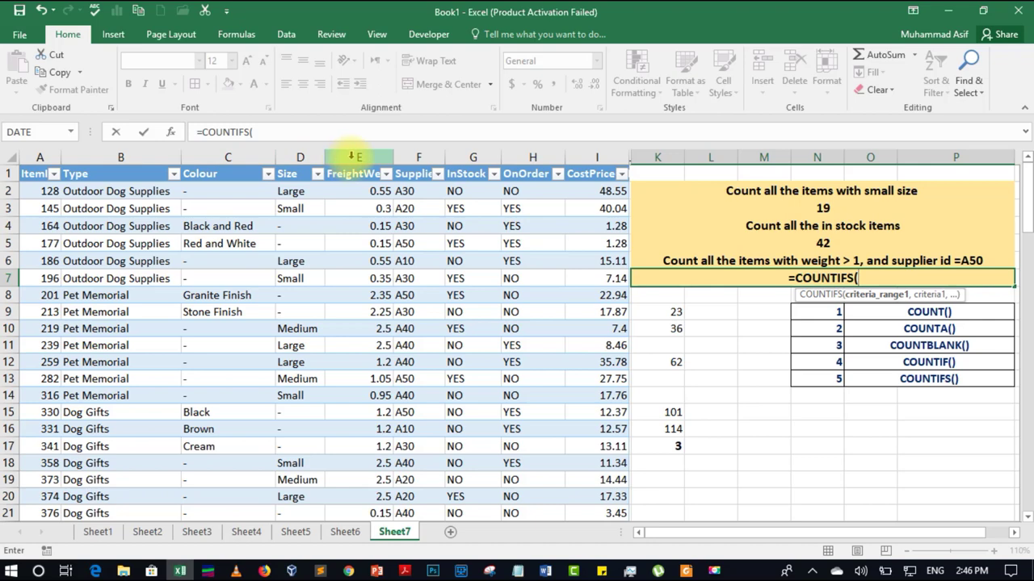
pyautogui.click(352, 156)
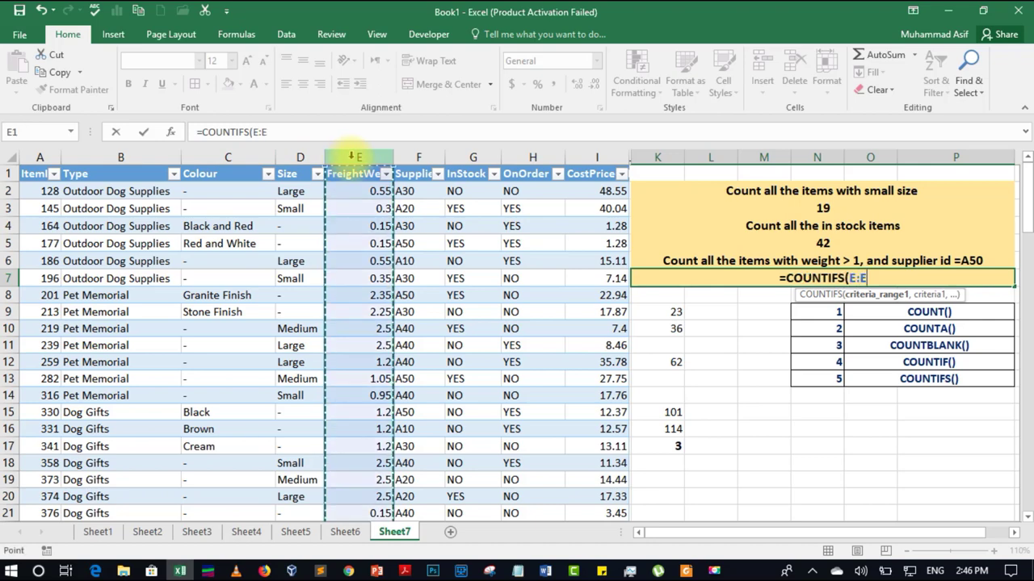
pyautogui.write(',')
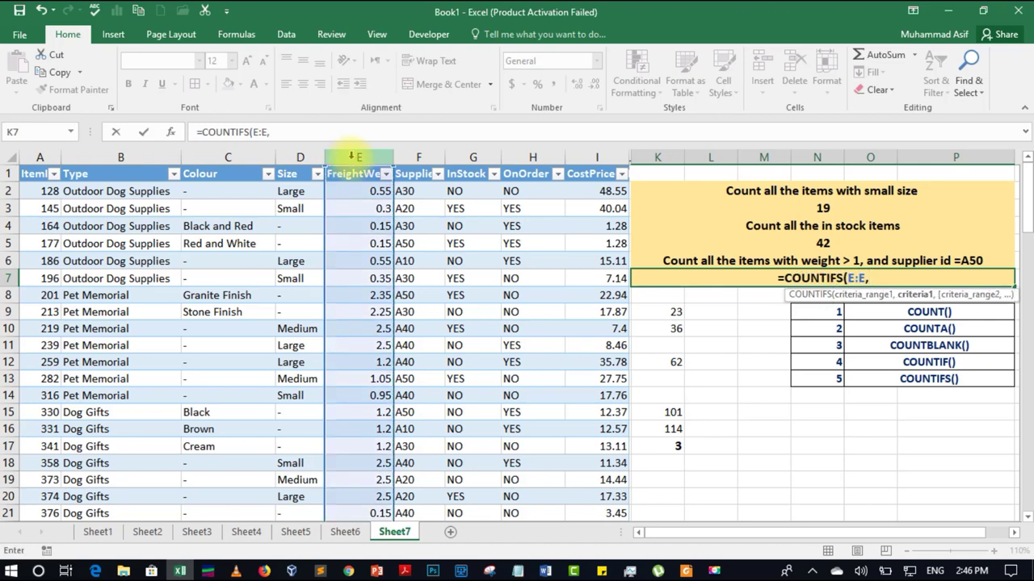
pyautogui.write('"')
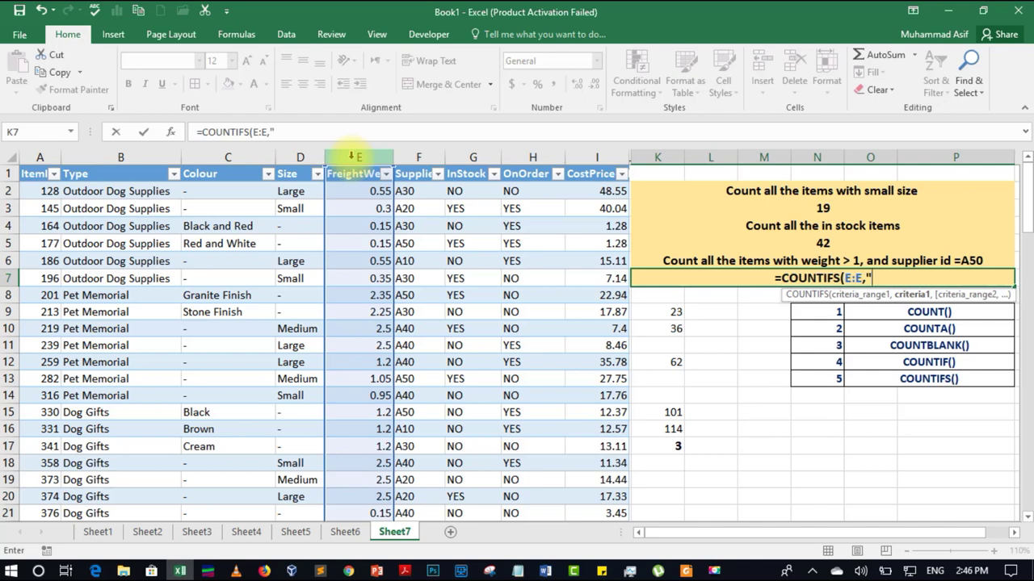
pyautogui.write('>1')
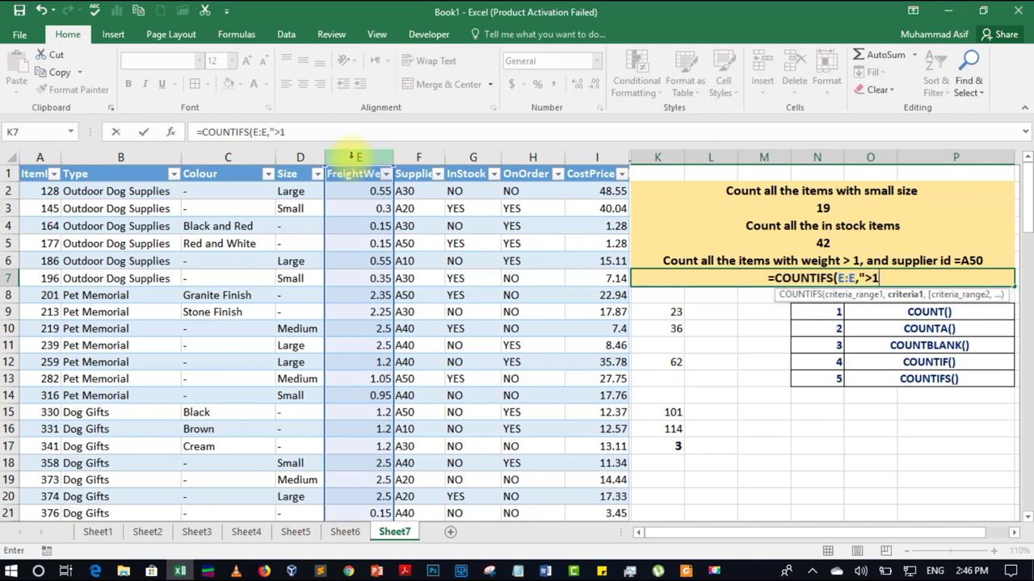
pyautogui.write('",')
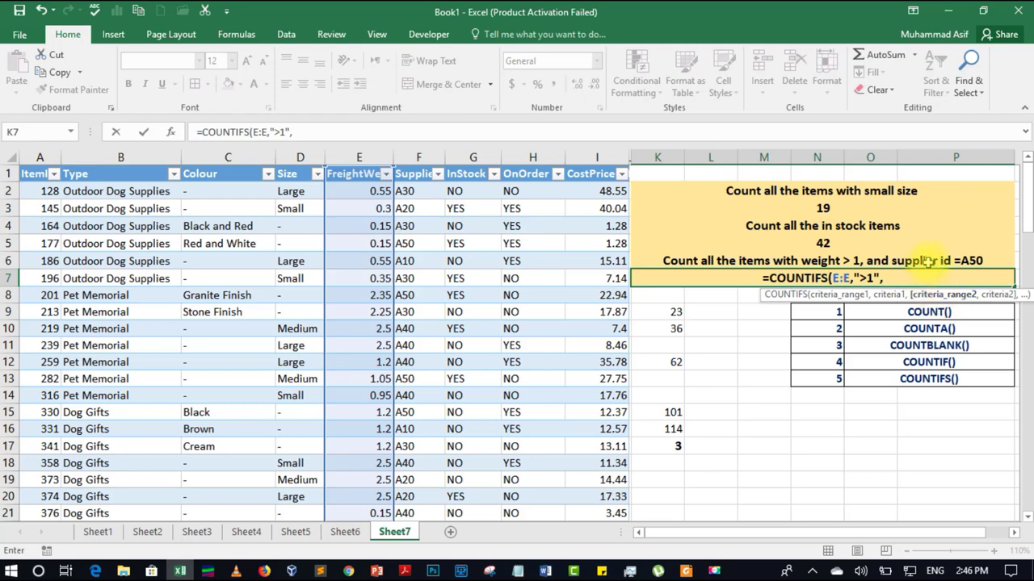
pyautogui.click(405, 157)
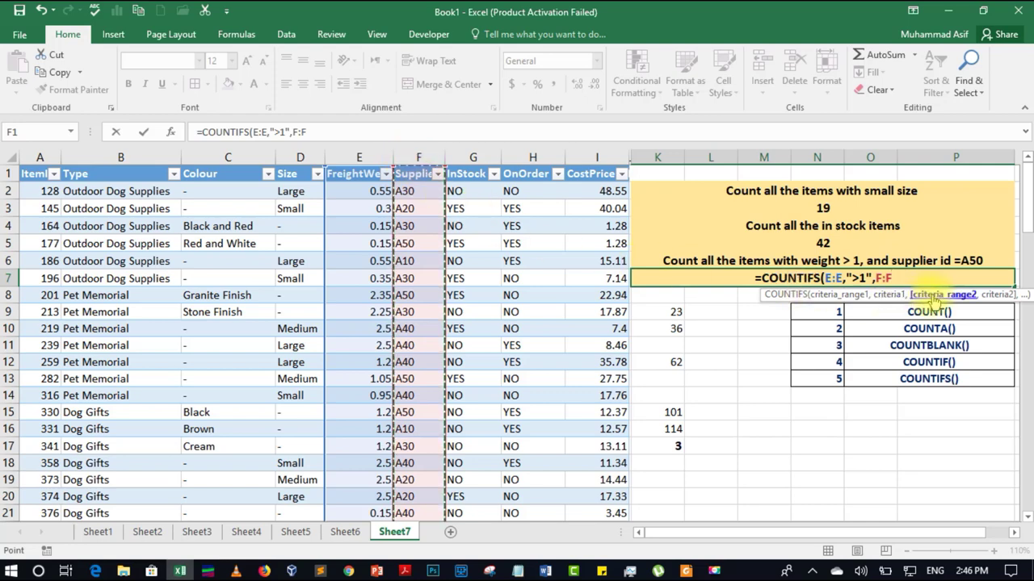
pyautogui.write(',')
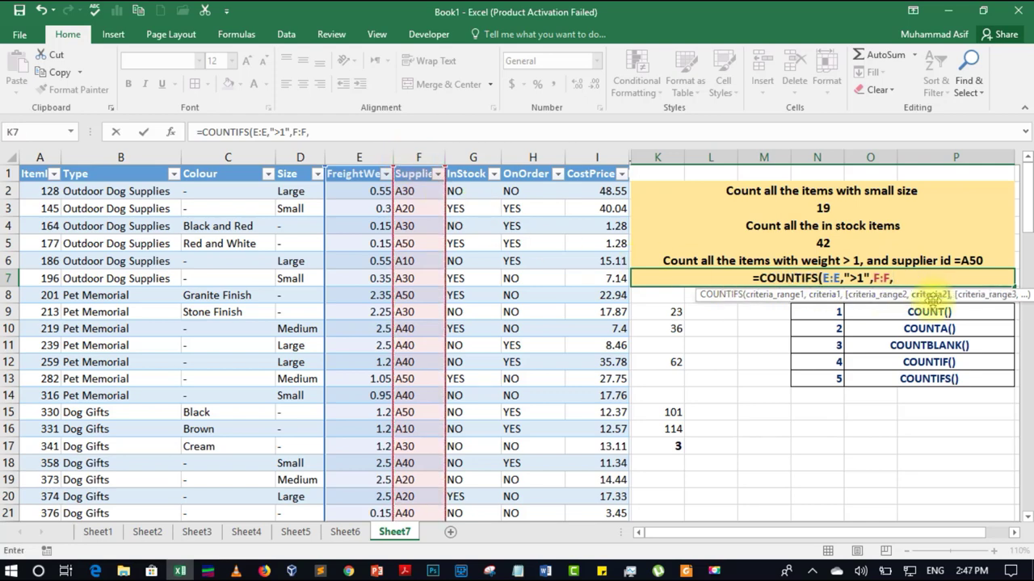
pyautogui.write('"')
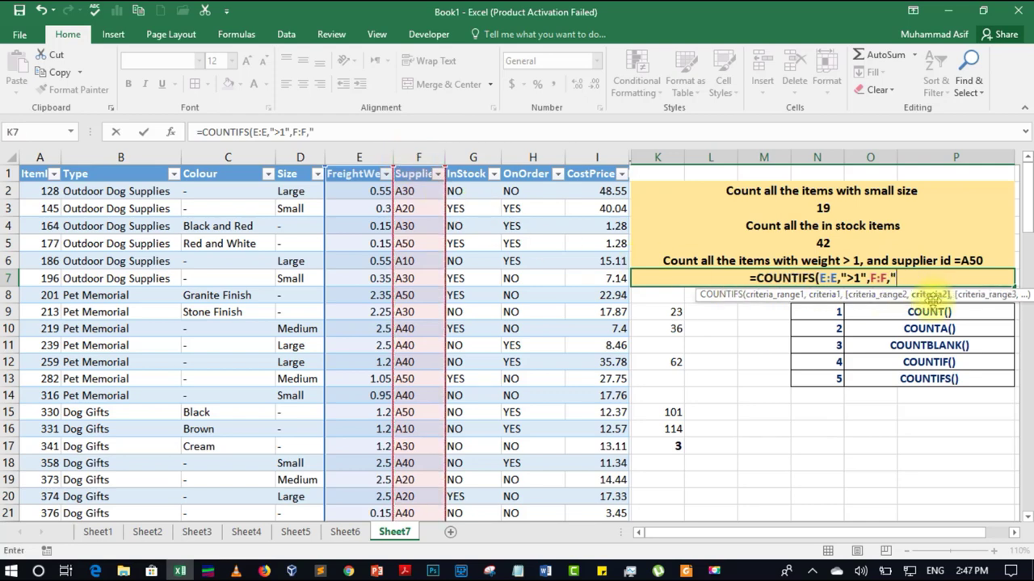
pyautogui.write('A50')
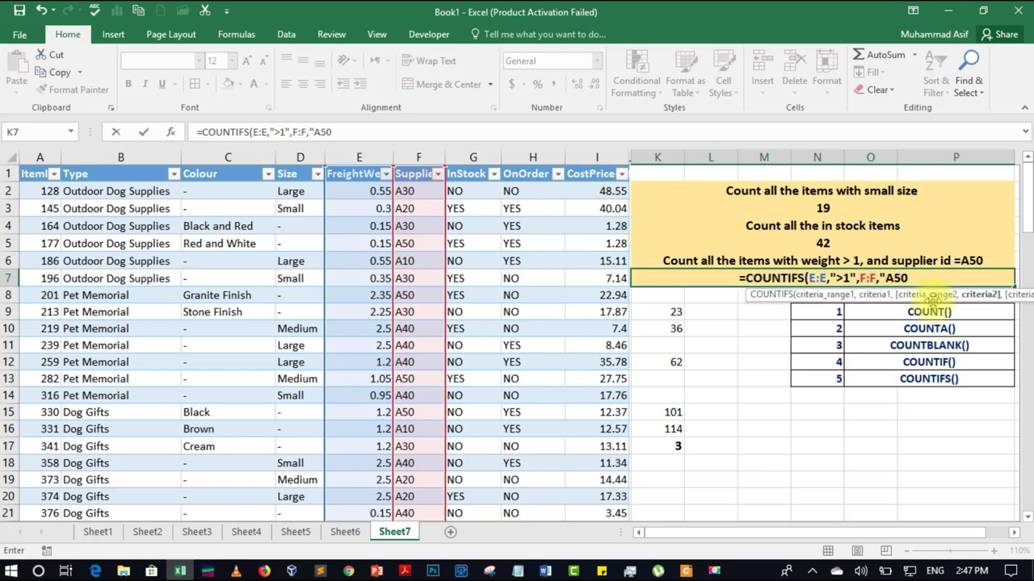
pyautogui.write('"')
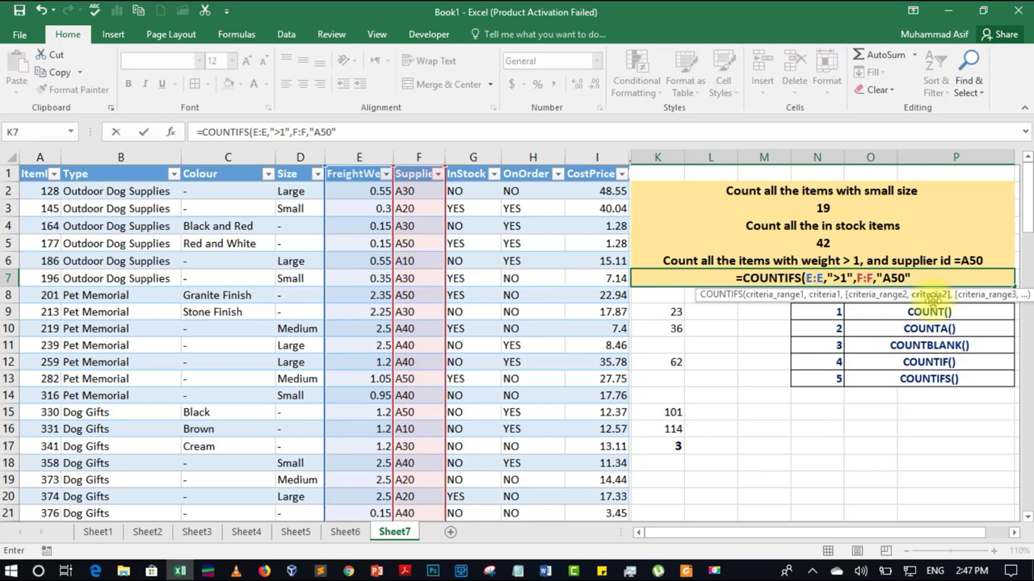
pyautogui.write(')')
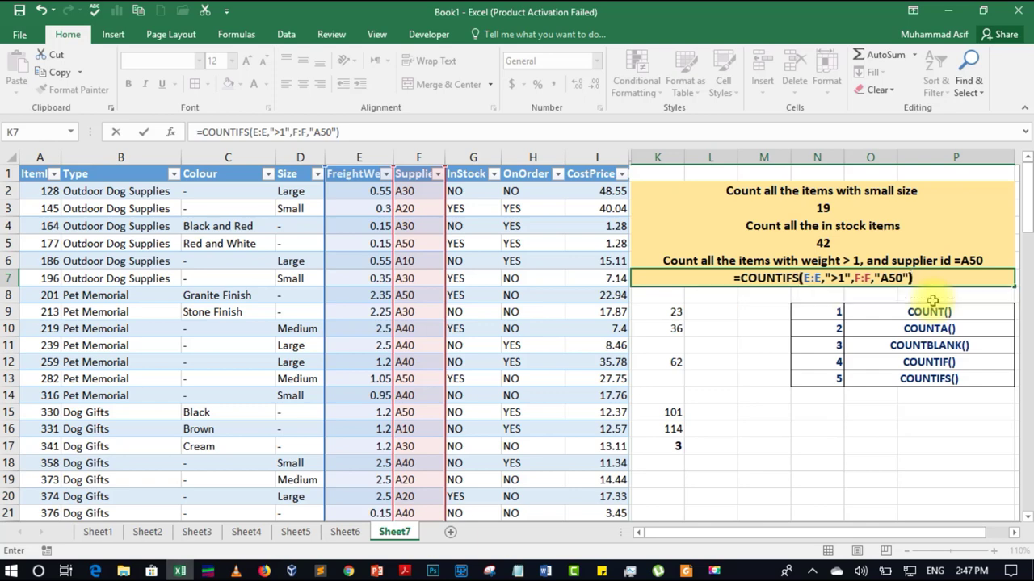
pyautogui.press('Return')
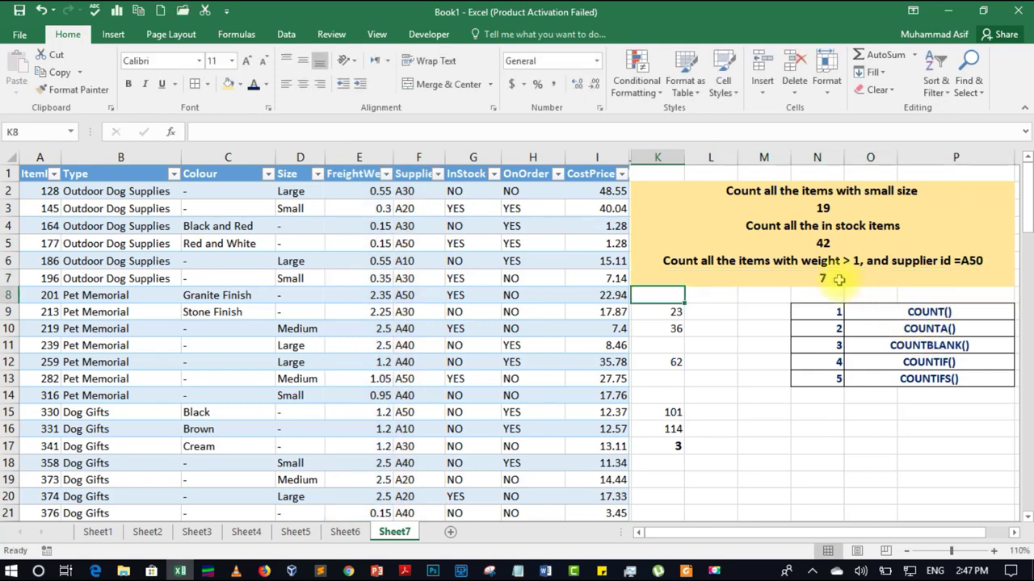
pyautogui.click(839, 279)
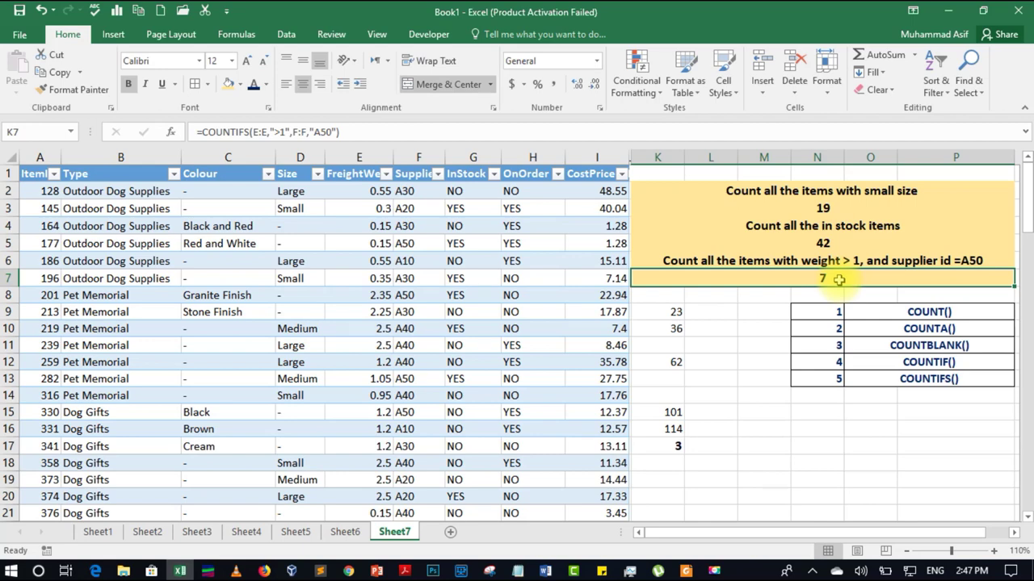